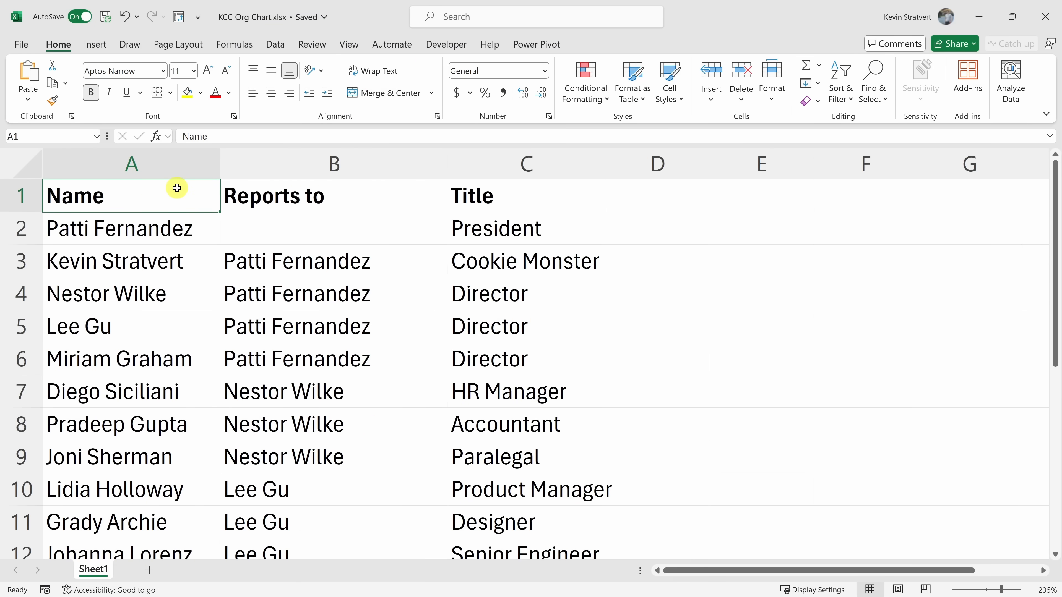
Step: Examine the Name, Reports to and Title columns and which people report to whom
left_click_drag(196, 208, 539, 544)
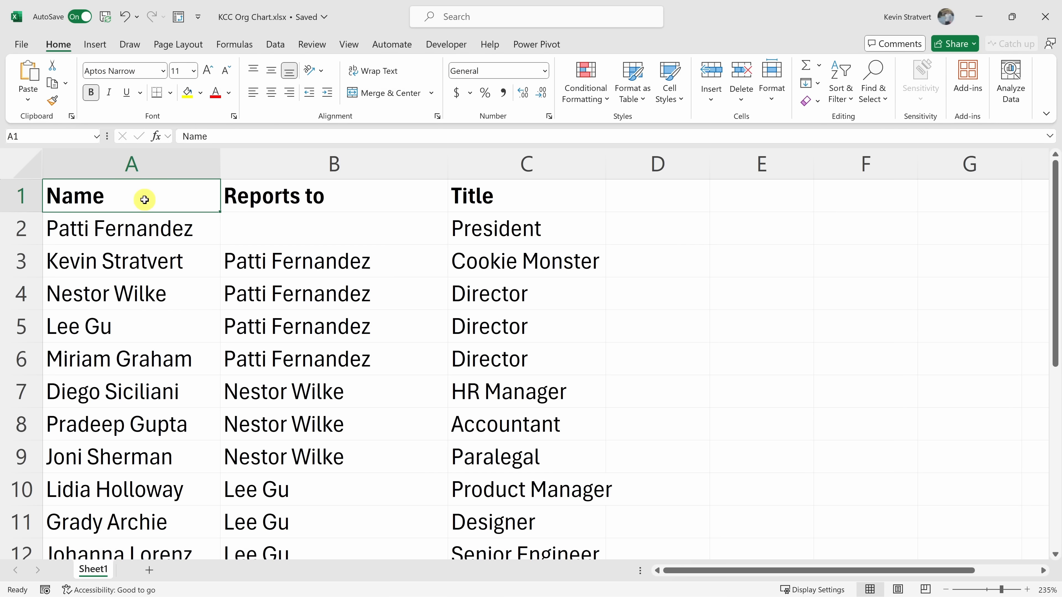
left_click_drag(146, 188, 134, 517)
left_click_drag(328, 195, 342, 457)
left_click_drag(540, 207, 540, 452)
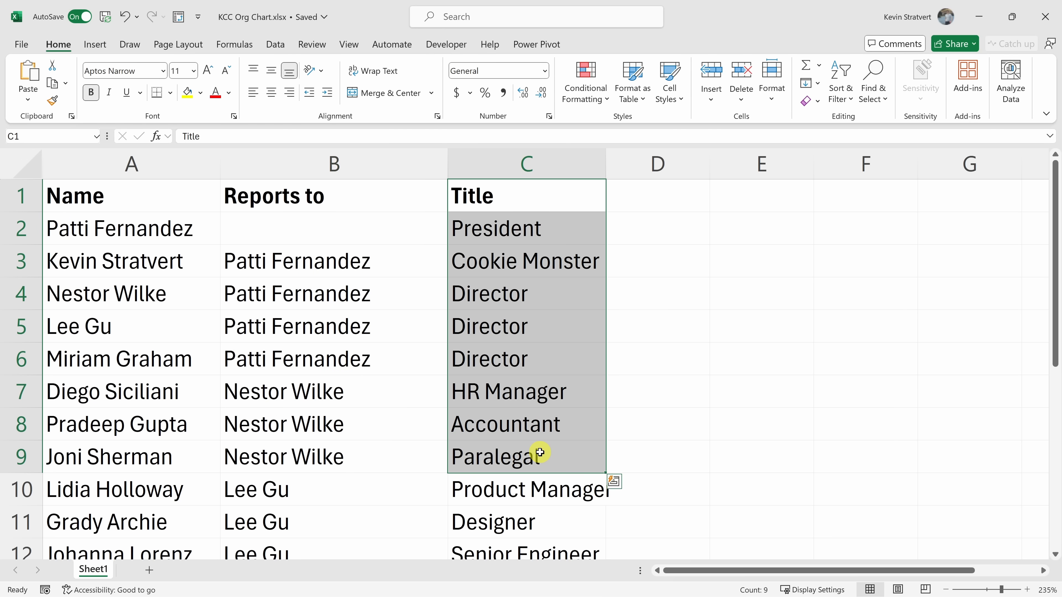
left_click(541, 233)
left_click_drag(135, 228, 570, 226)
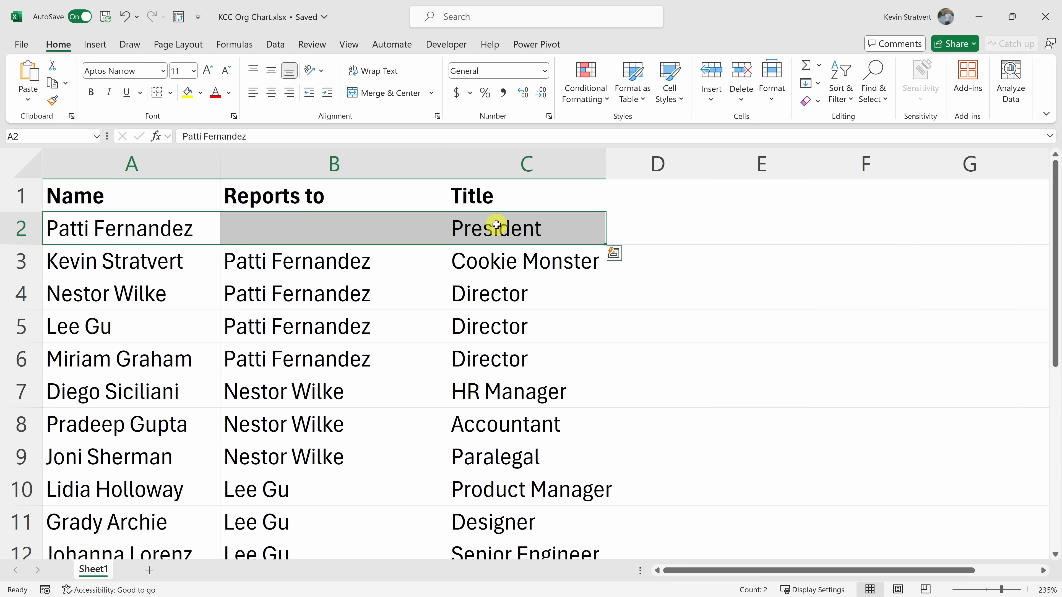
left_click_drag(195, 261, 522, 353)
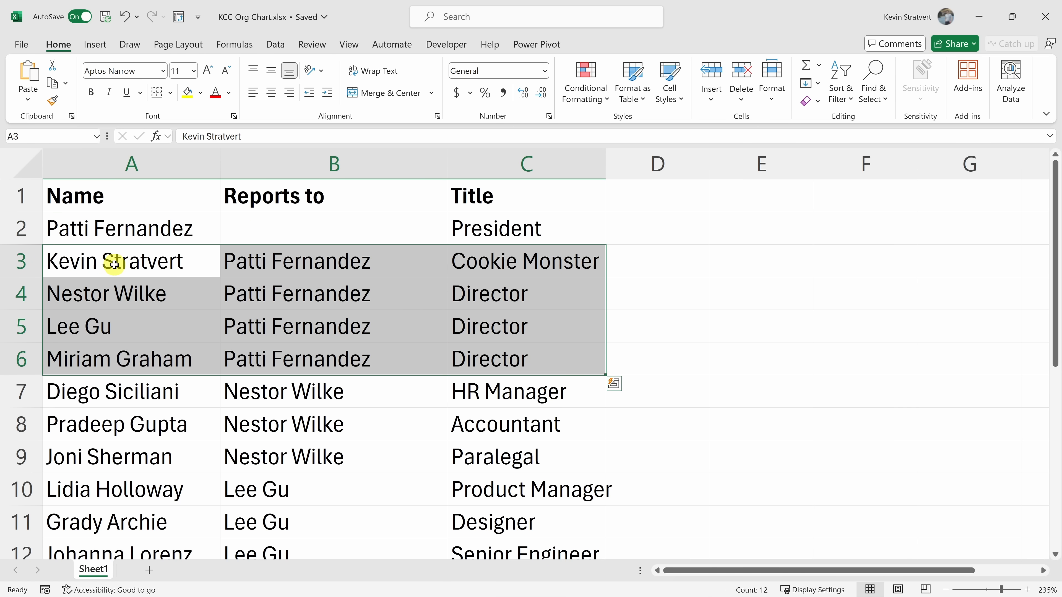
left_click(115, 294)
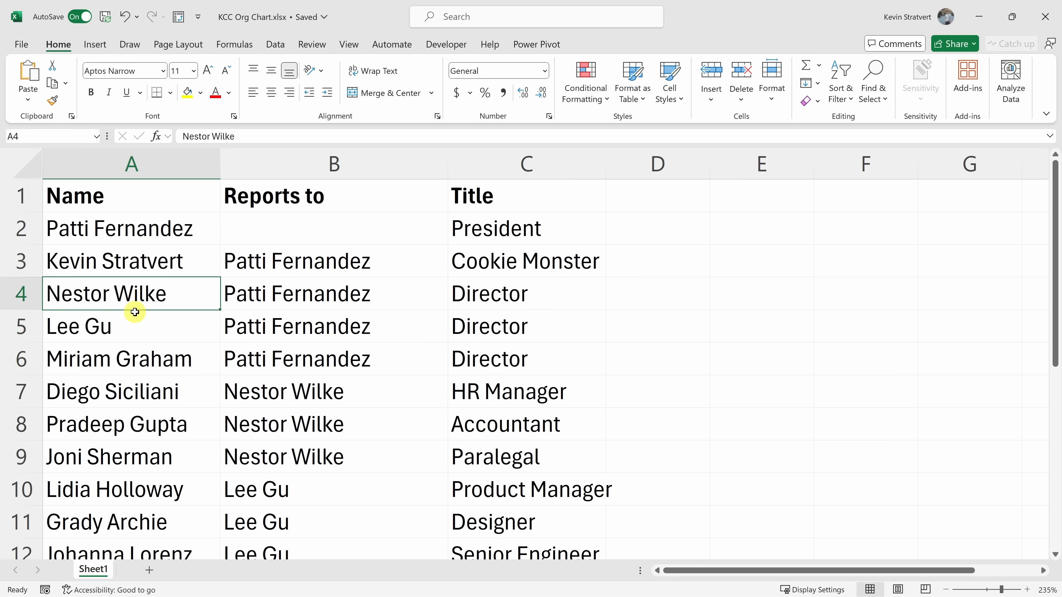
left_click_drag(158, 395, 526, 455)
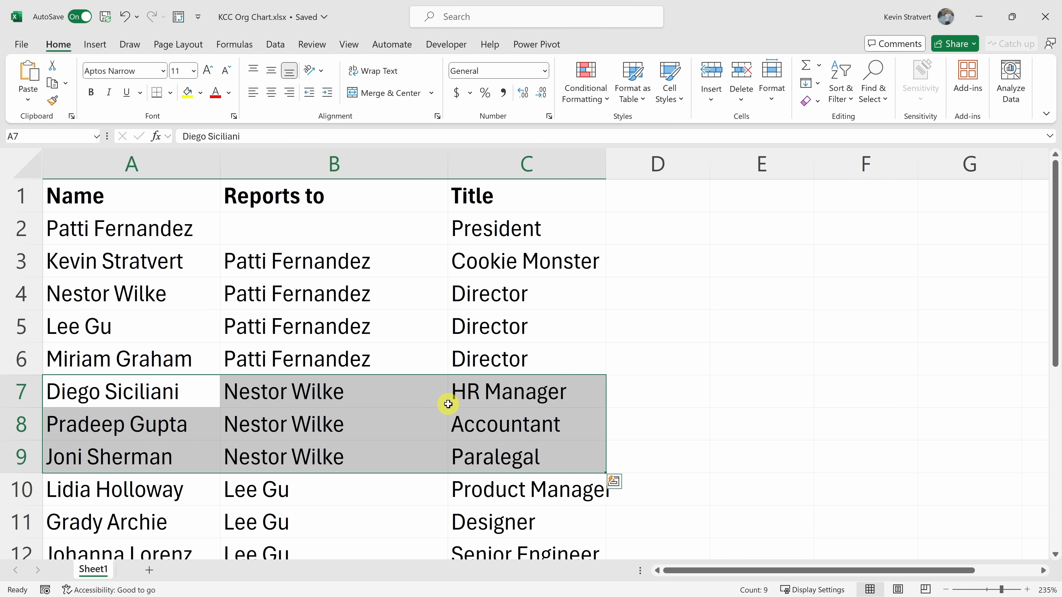
left_click(492, 303)
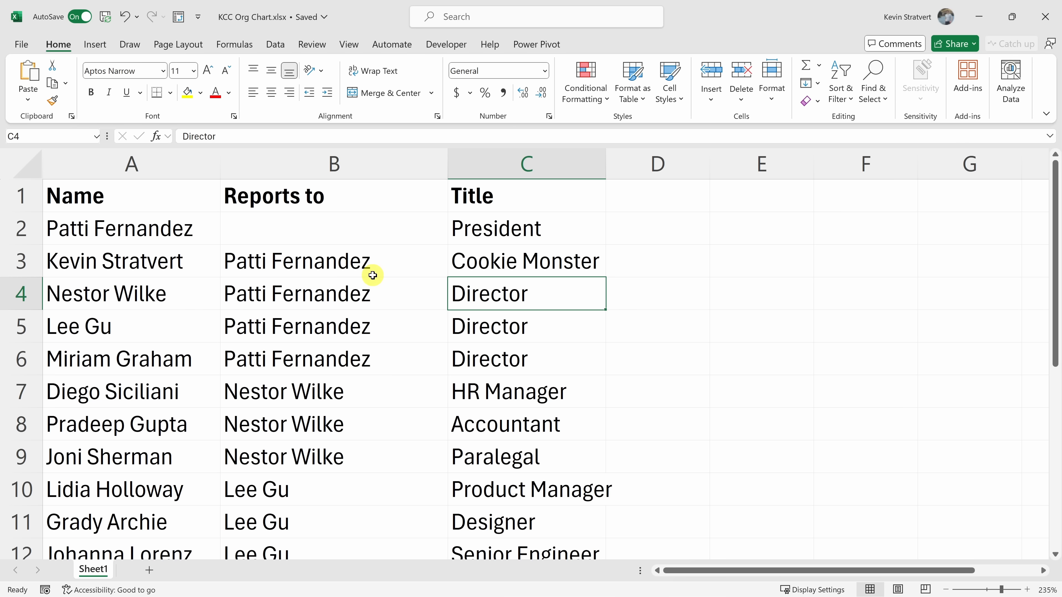
Step: Switch to Notepad to review the plain-text reporting notes, then return to the workbook
key("alt+Tab")
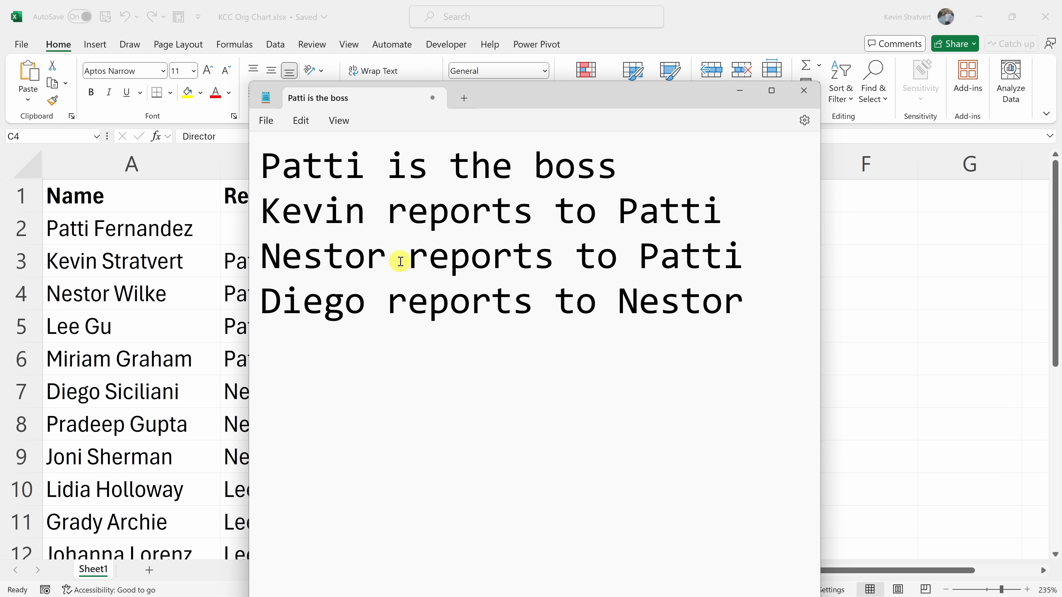
left_click_drag(268, 164, 754, 320)
left_click(755, 326)
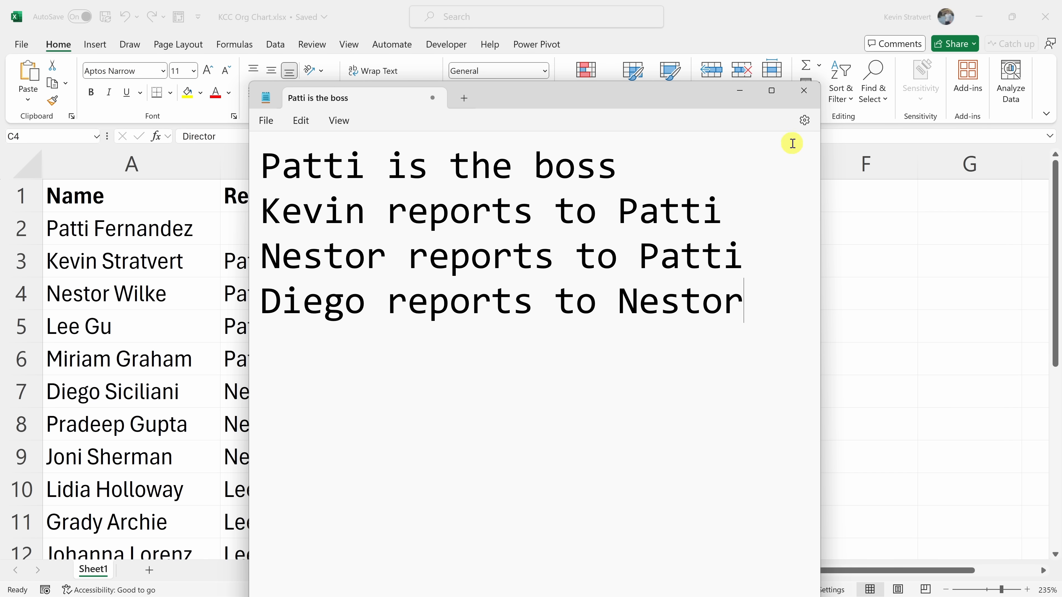
left_click(739, 93)
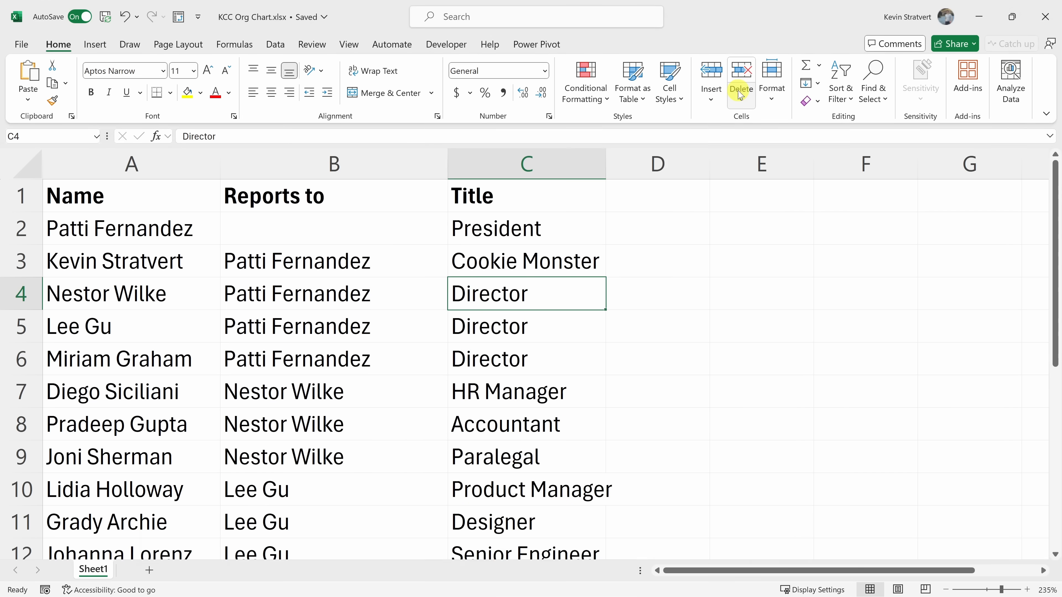
Step: Select the whole table from A1 through C18 and copy it
left_click(148, 203)
key("ctrl+shift+Right")
key("ctrl+shift+Down")
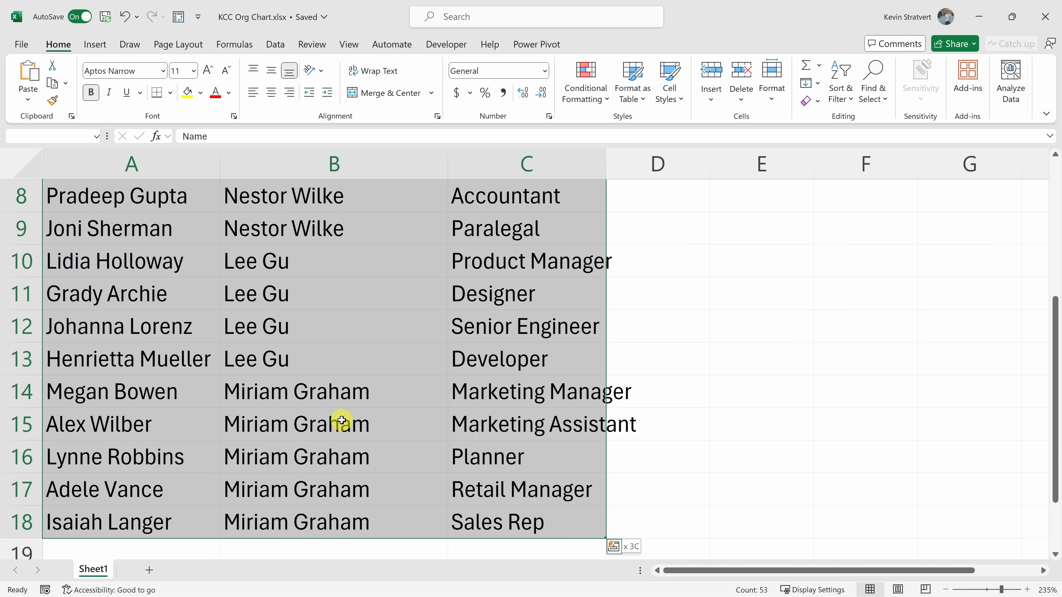
key("ctrl+c")
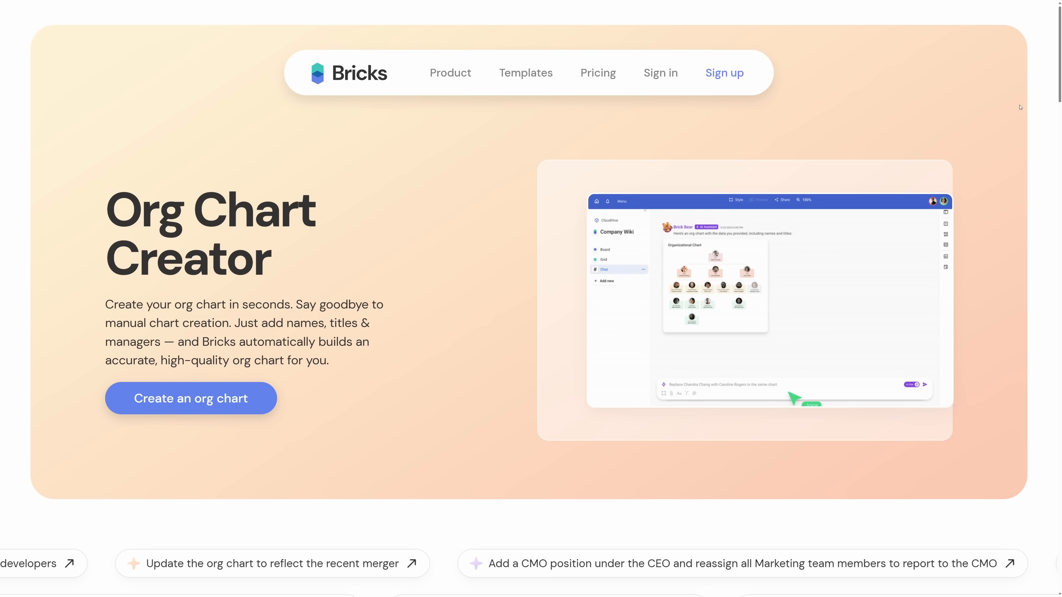
Step: Browse the Bricks Org Chart Creator web page
scroll(1020, 108, "down", 1)
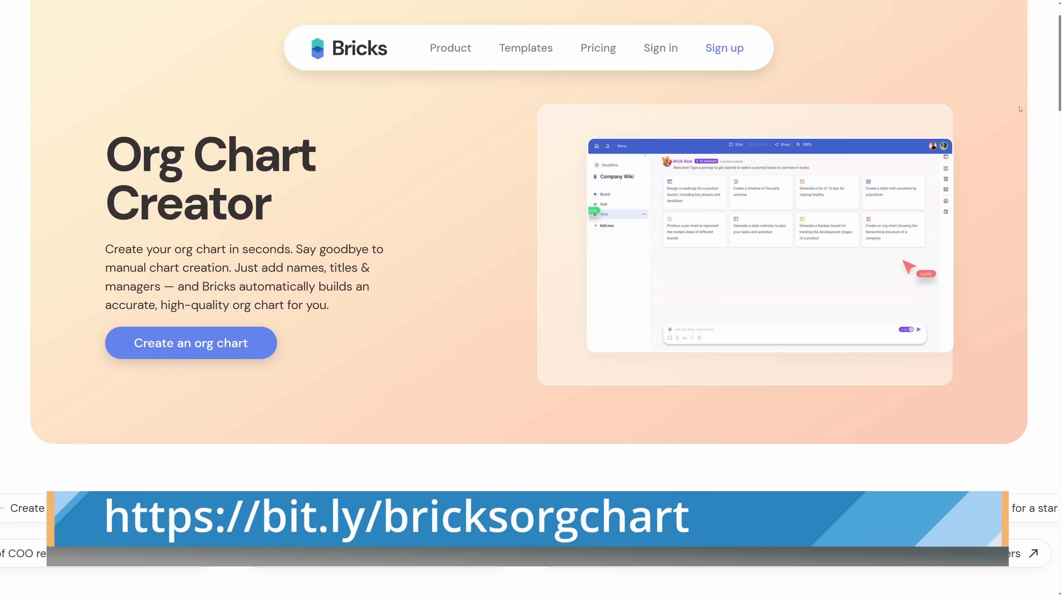
scroll(1020, 109, "down", 6)
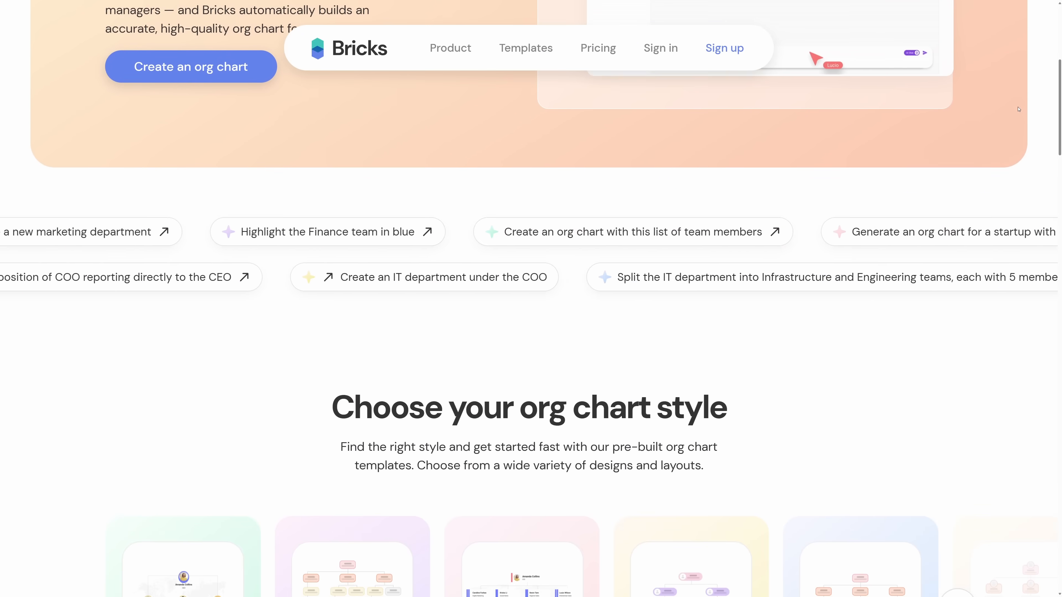
scroll(1019, 109, "down", 5)
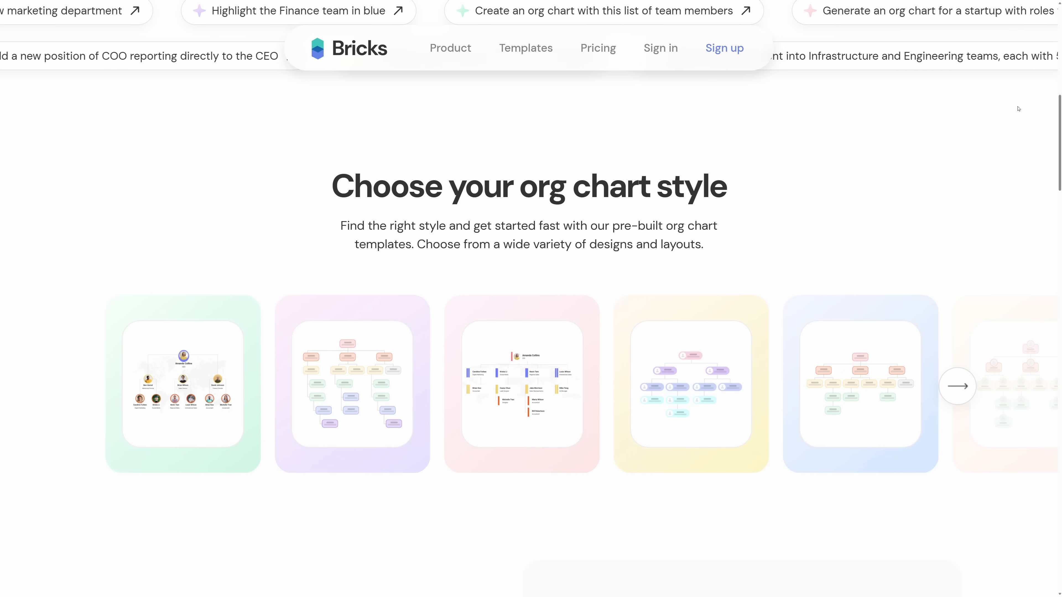
scroll(1019, 109, "down", 9)
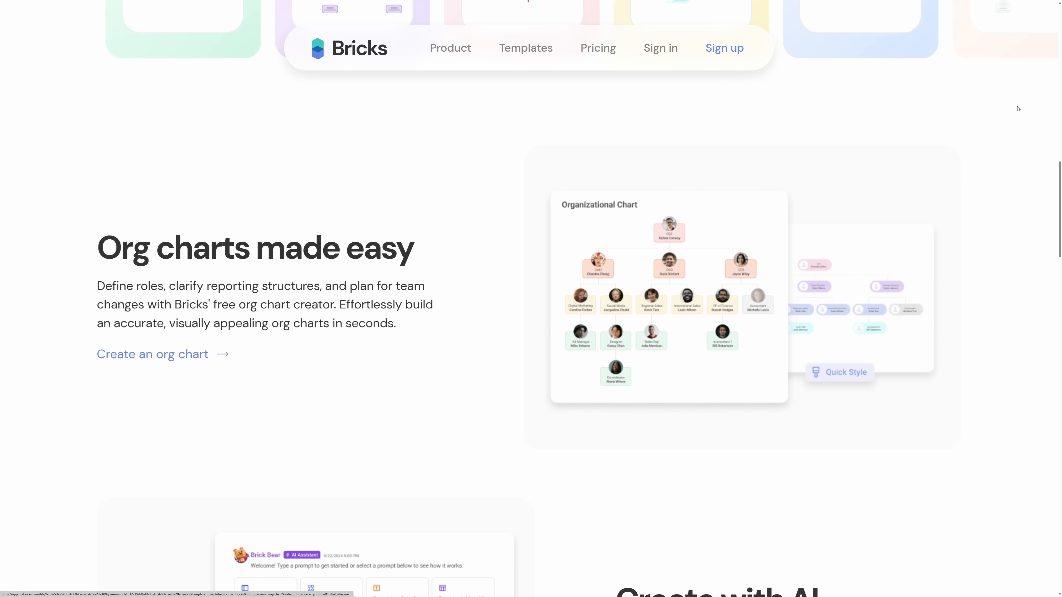
scroll(1019, 109, "down", 7)
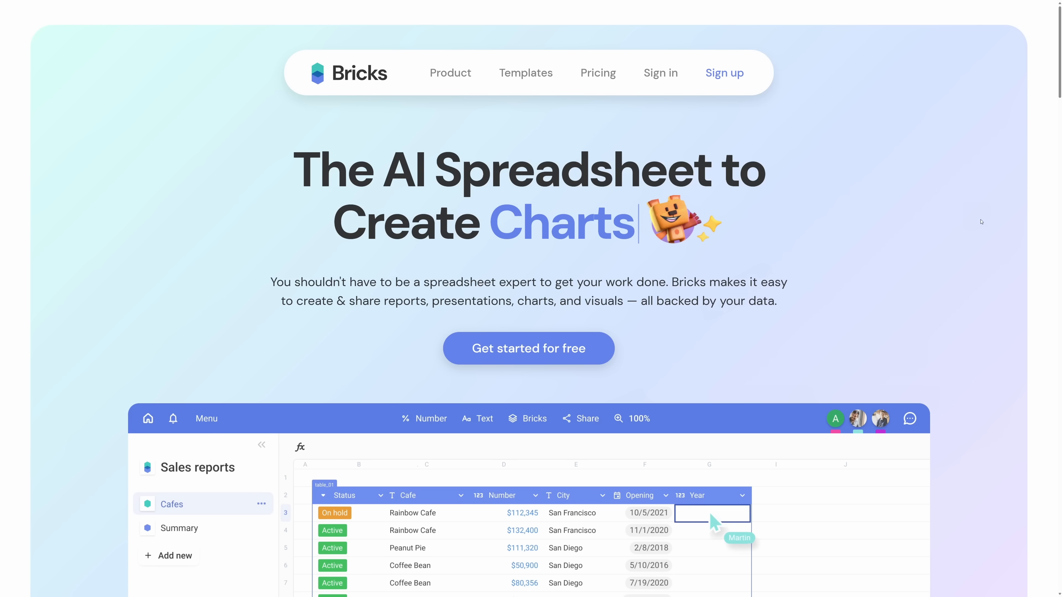
scroll(981, 221, "down", 6)
scroll(981, 222, "down", 2)
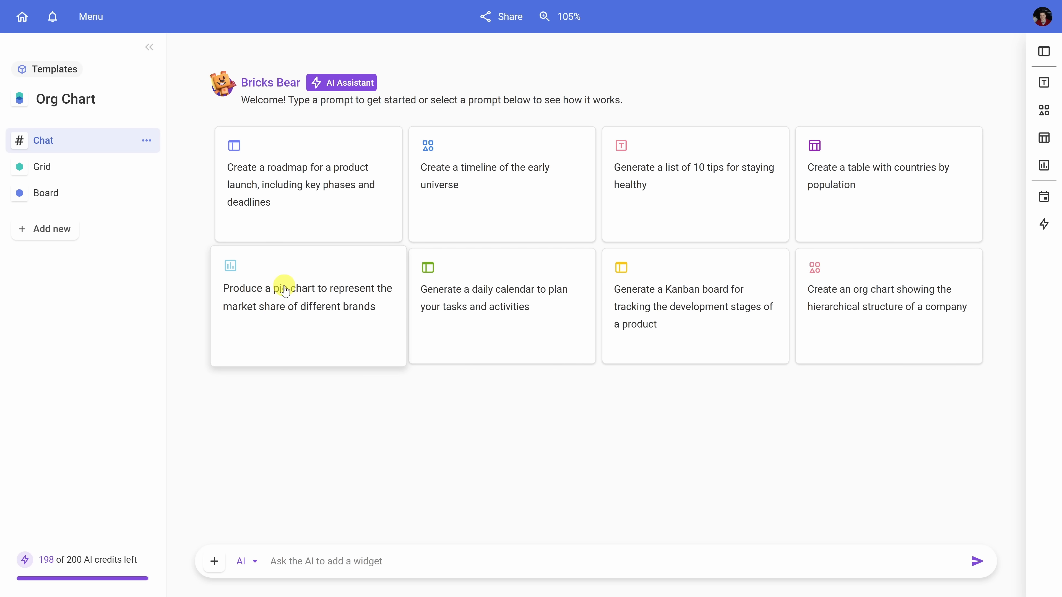
Step: Ask the AI assistant to "make an org chart", pasting the copied table on a new line, and send it
left_click(316, 560)
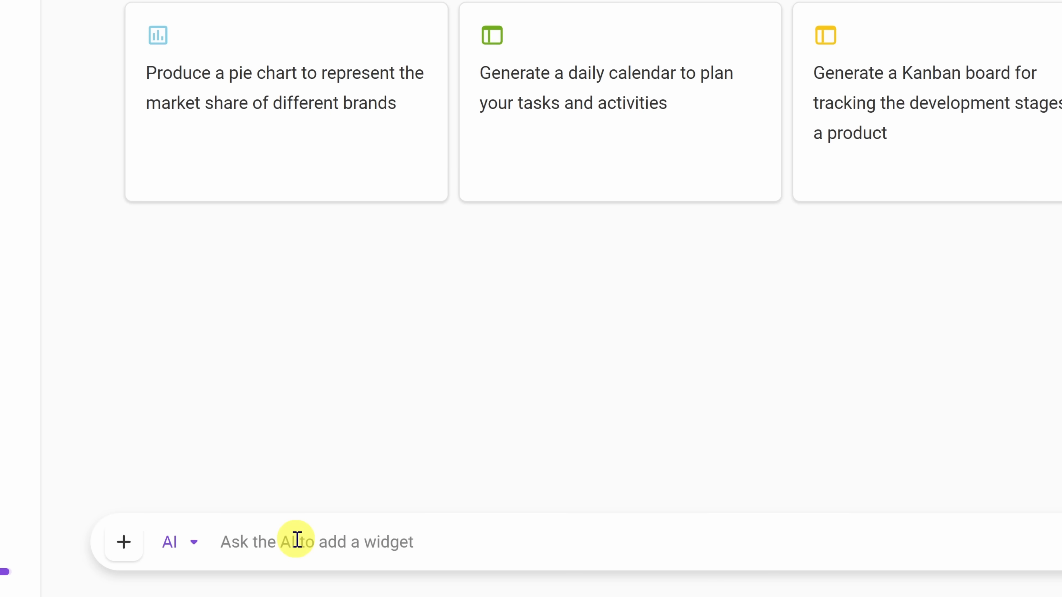
type("make an org chart")
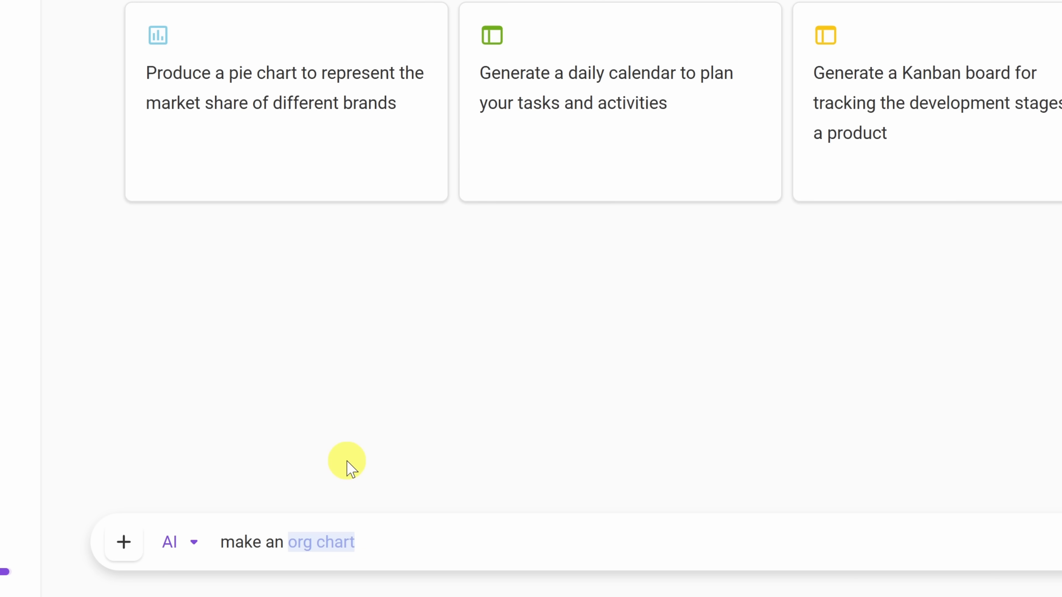
key("shift+Return")
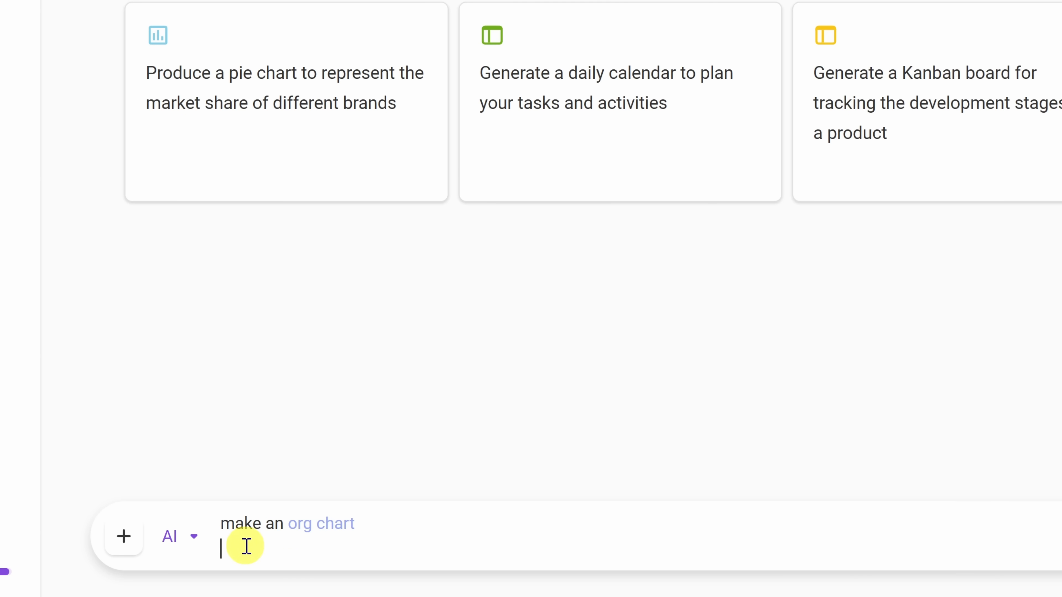
key("ctrl+v")
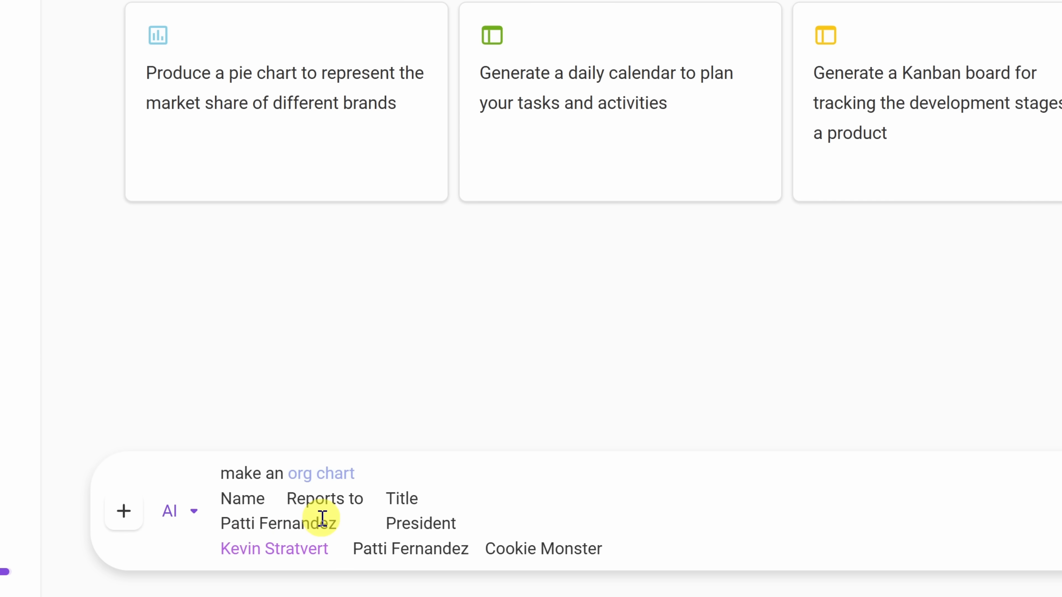
scroll(323, 518, "down", 4)
scroll(396, 544, "up", 3)
scroll(396, 538, "up", 2)
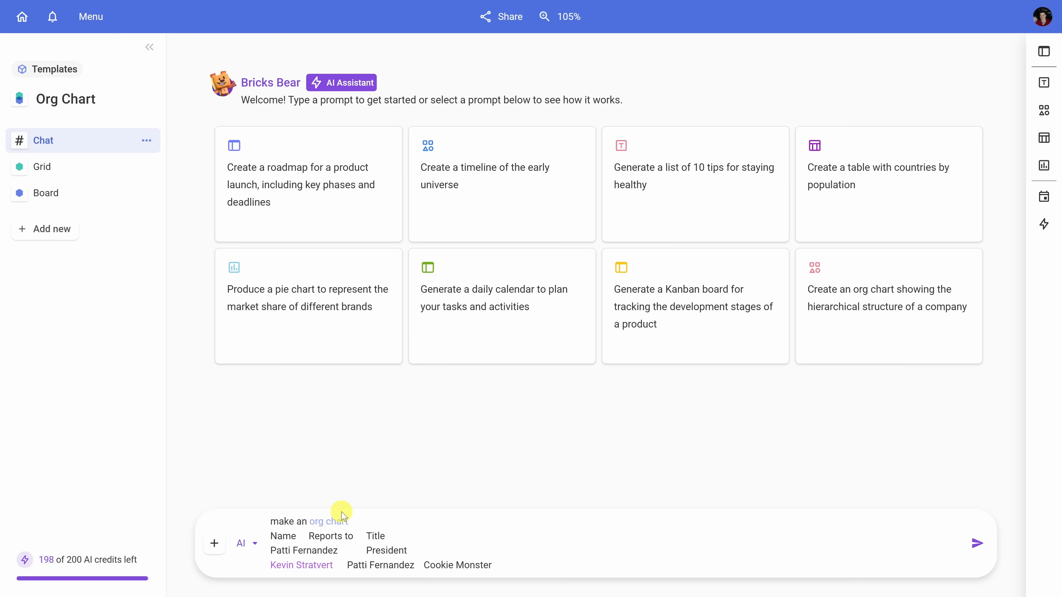
left_click(976, 544)
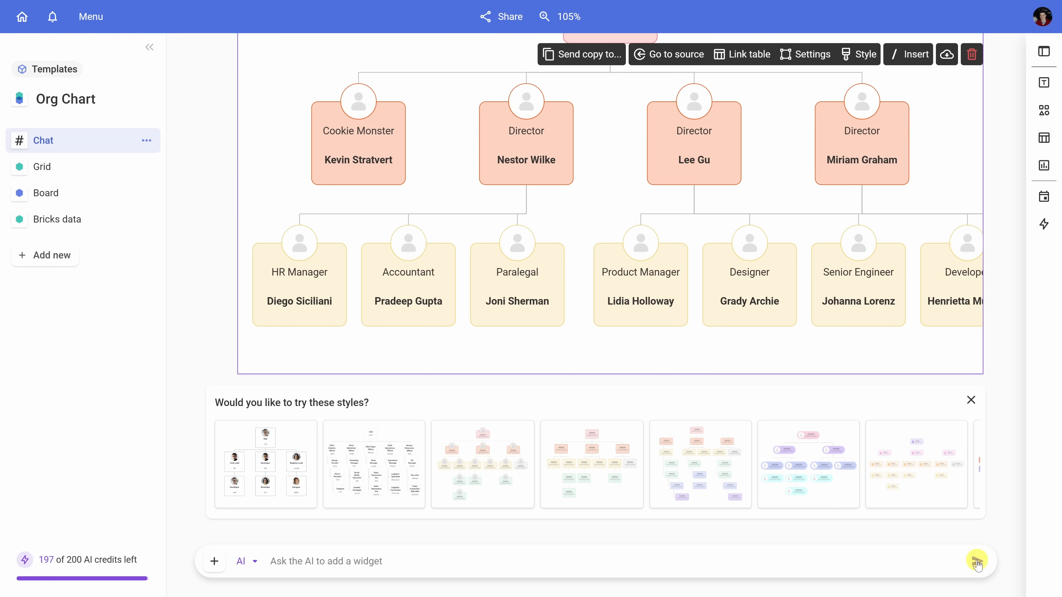
Step: Review the sent prompt and the generated org chart
scroll(661, 401, "up", 3)
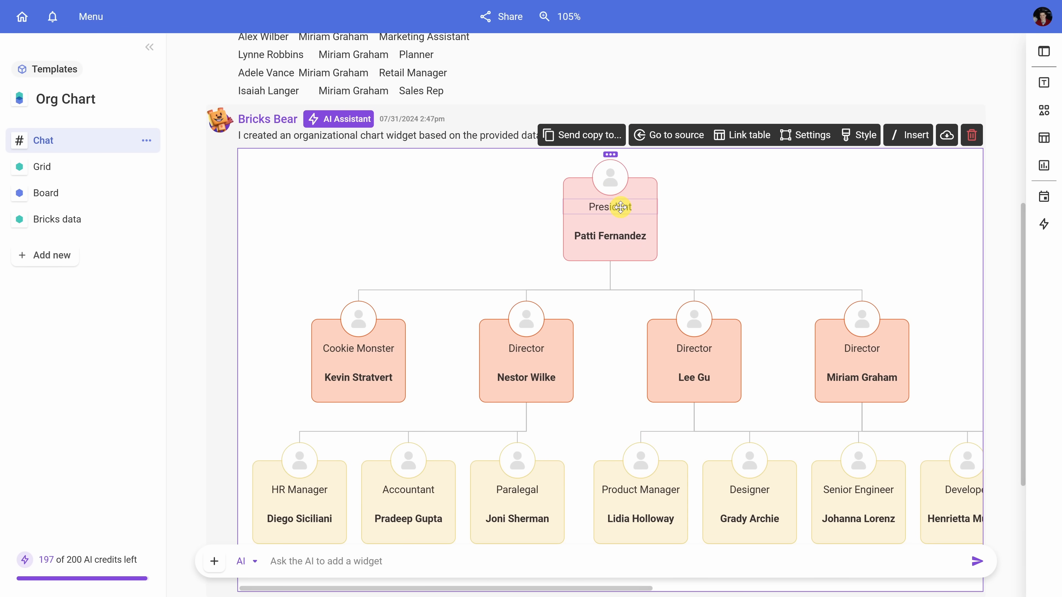
scroll(634, 243, "up", 5)
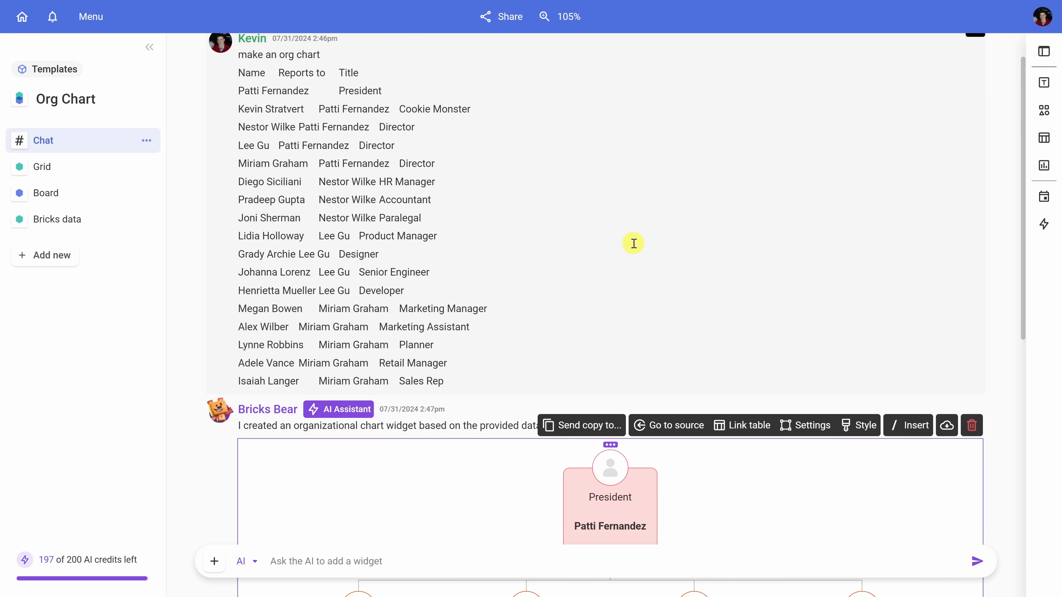
scroll(365, 330, "down", 10)
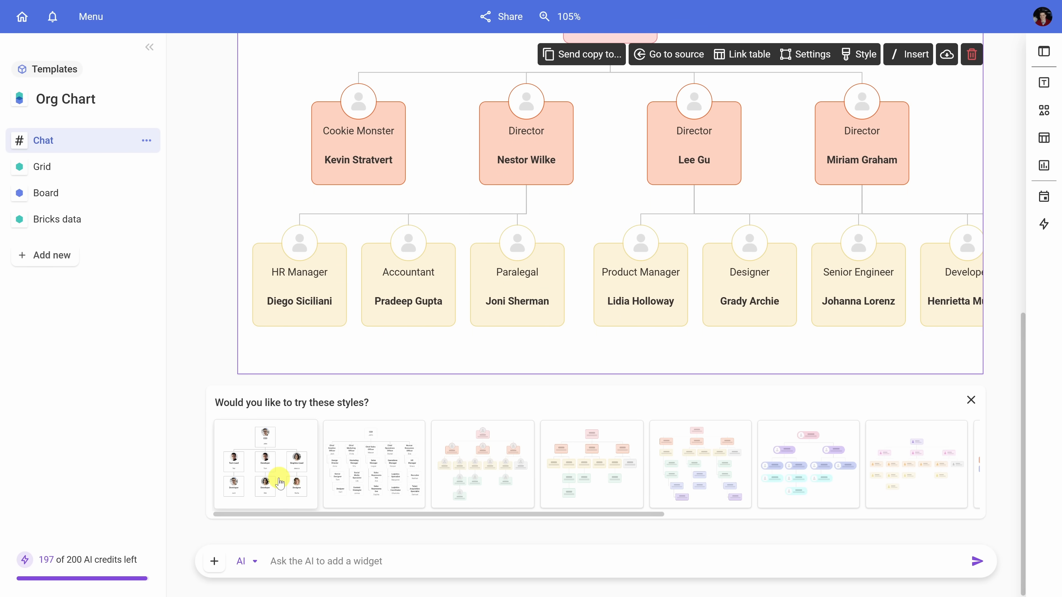
Step: Preview the first three suggested styles on the org chart
left_click(275, 451)
scroll(293, 431, "up", 6)
scroll(409, 360, "down", 6)
left_click(376, 442)
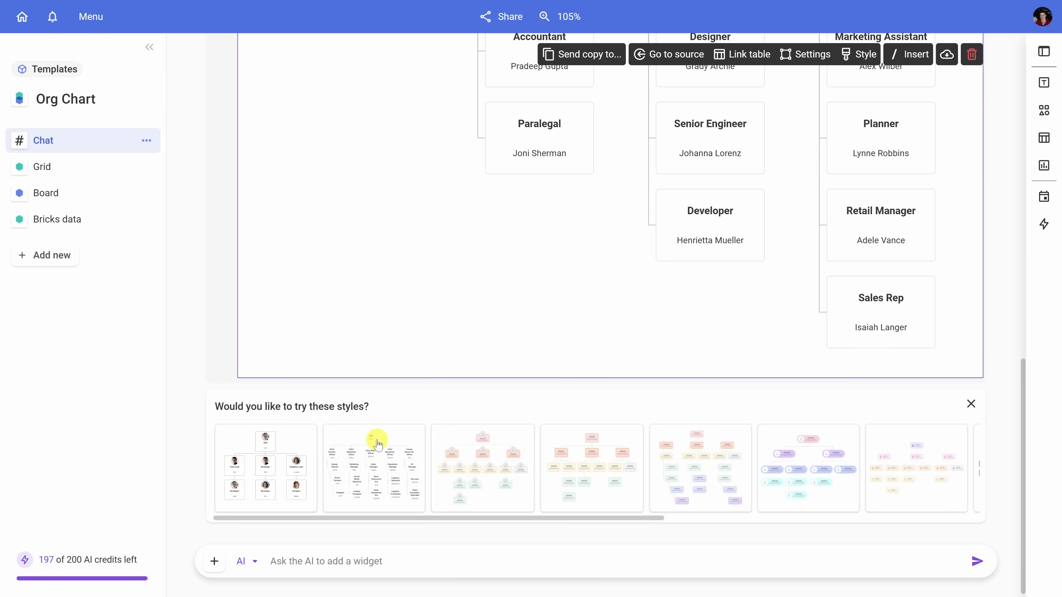
left_click(481, 456)
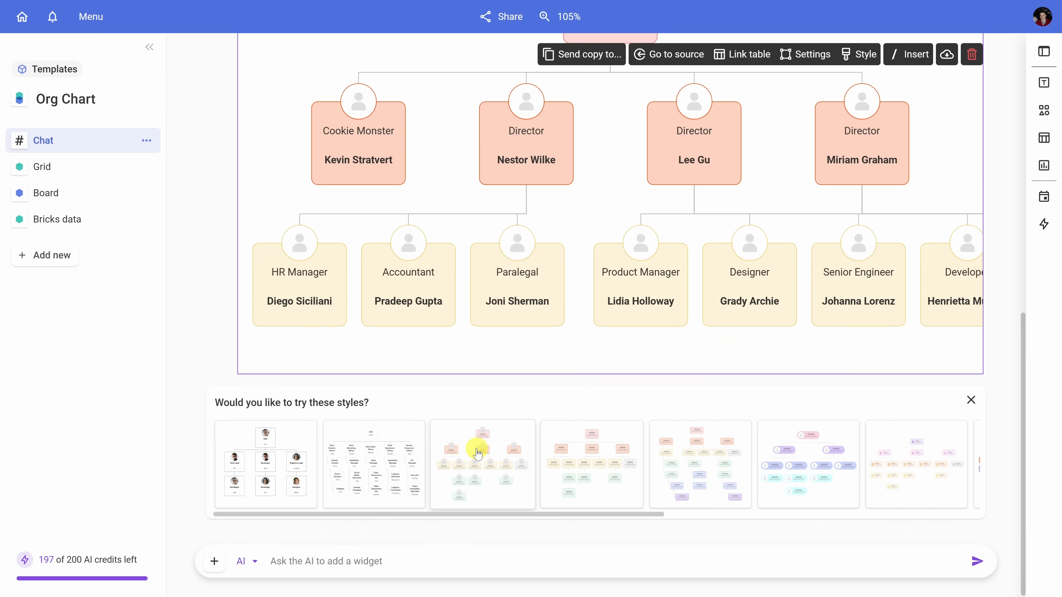
scroll(477, 452, "up", 5)
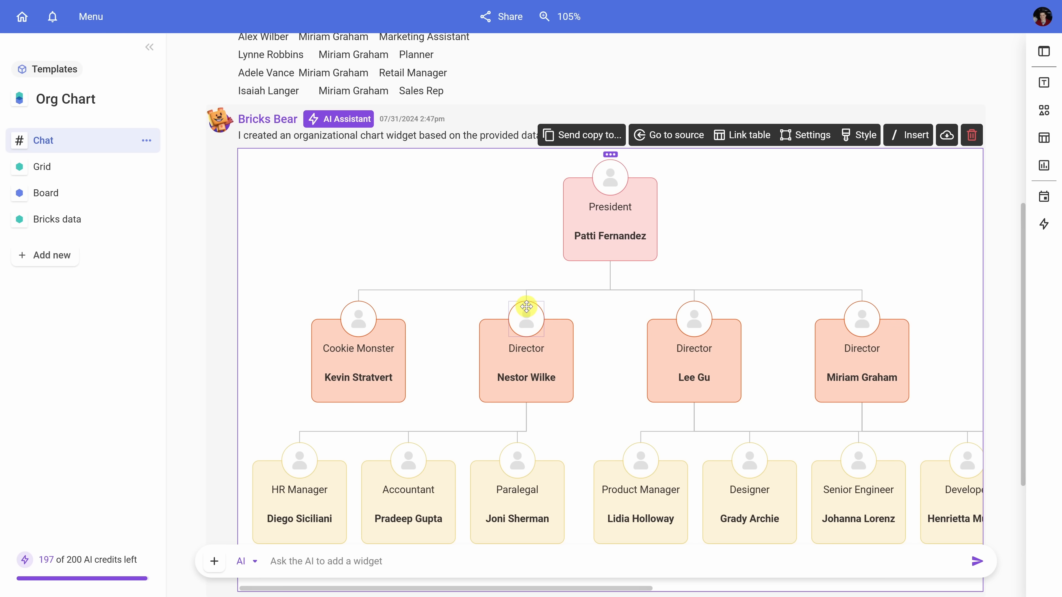
scroll(527, 309, "down", 5)
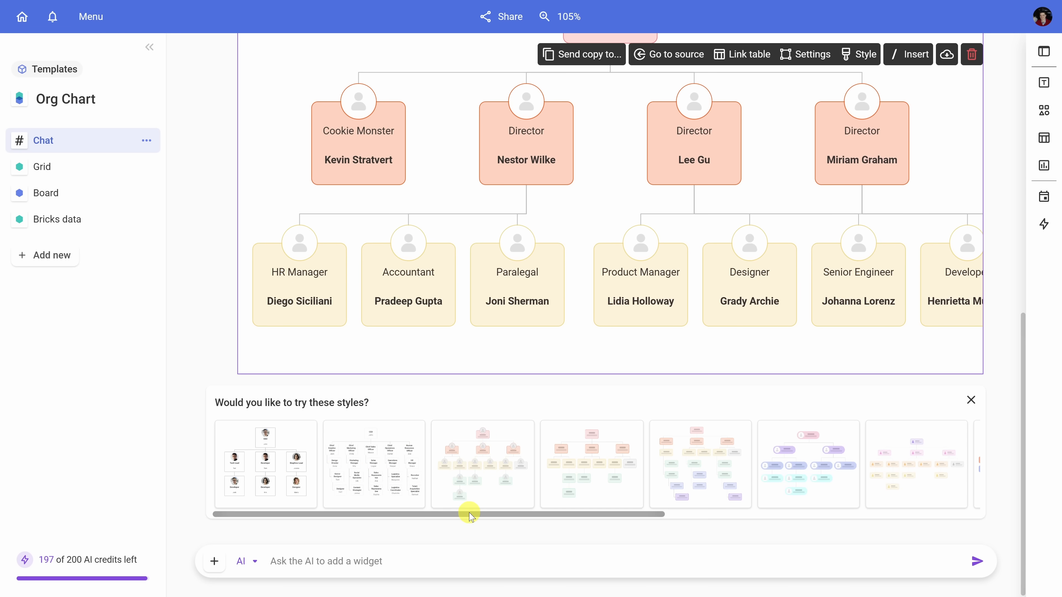
Step: Apply the circular-avatar style with a world-map background to the org chart
left_click_drag(471, 518, 818, 515)
left_click(830, 482)
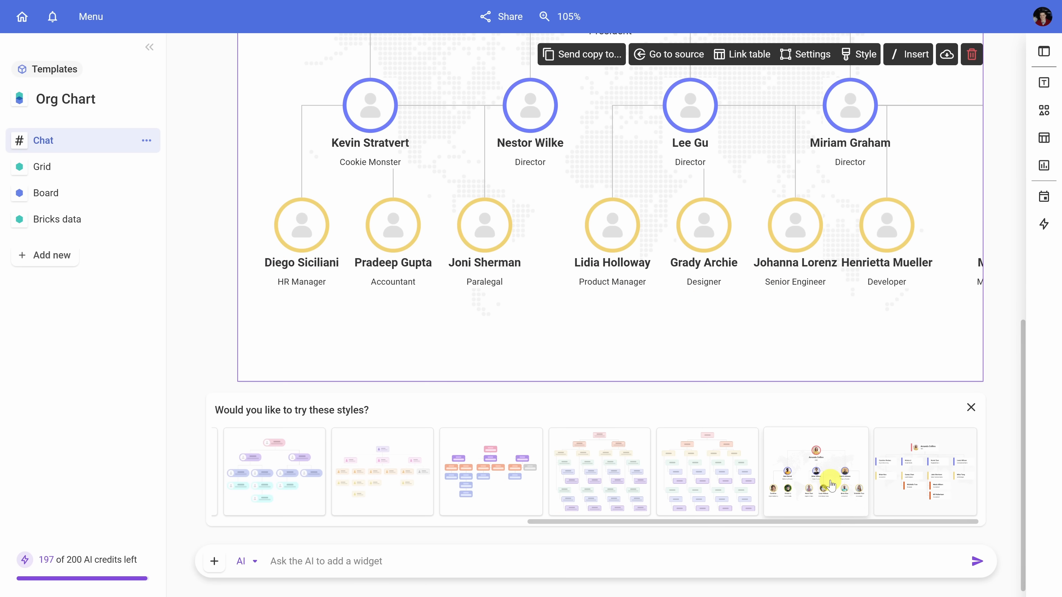
Step: Apply the second suggested style, a boxed layout listing reports vertically under each manager
left_click_drag(807, 523, 396, 524)
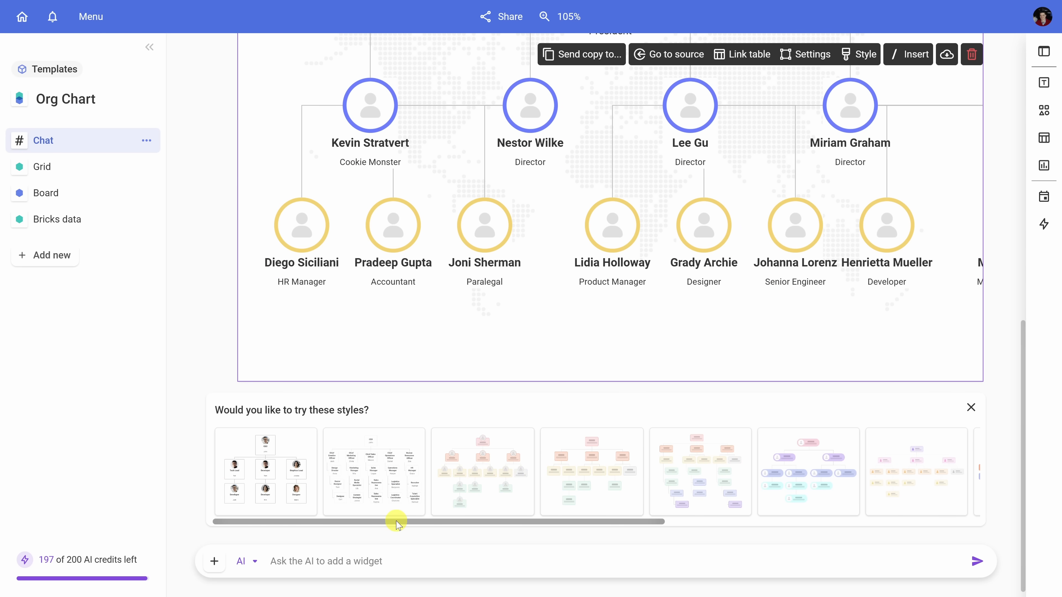
left_click(381, 463)
scroll(504, 482, "up", 8)
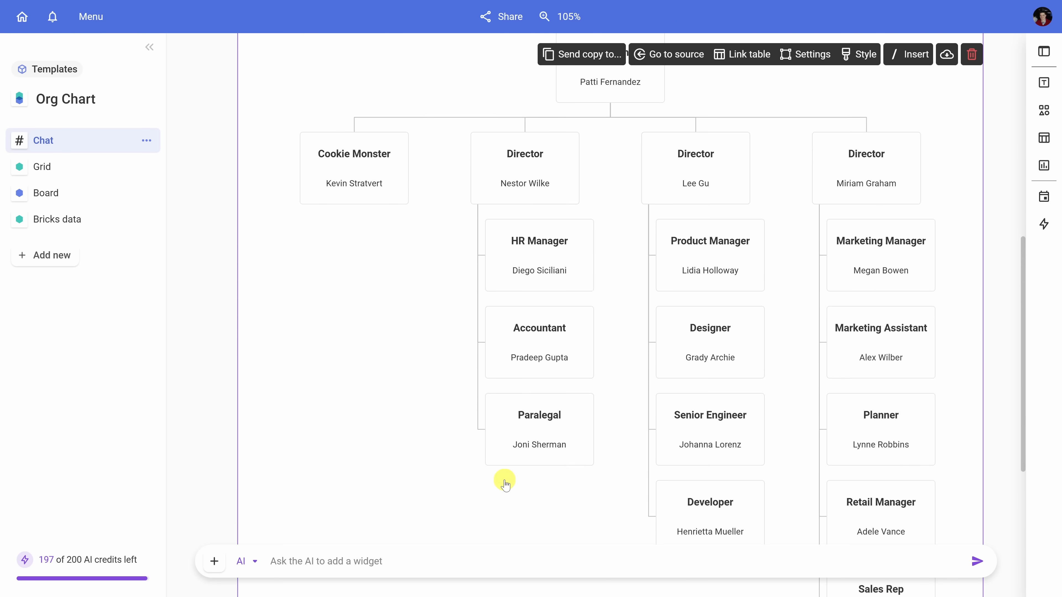
scroll(505, 483, "up", 3)
scroll(521, 457, "down", 2)
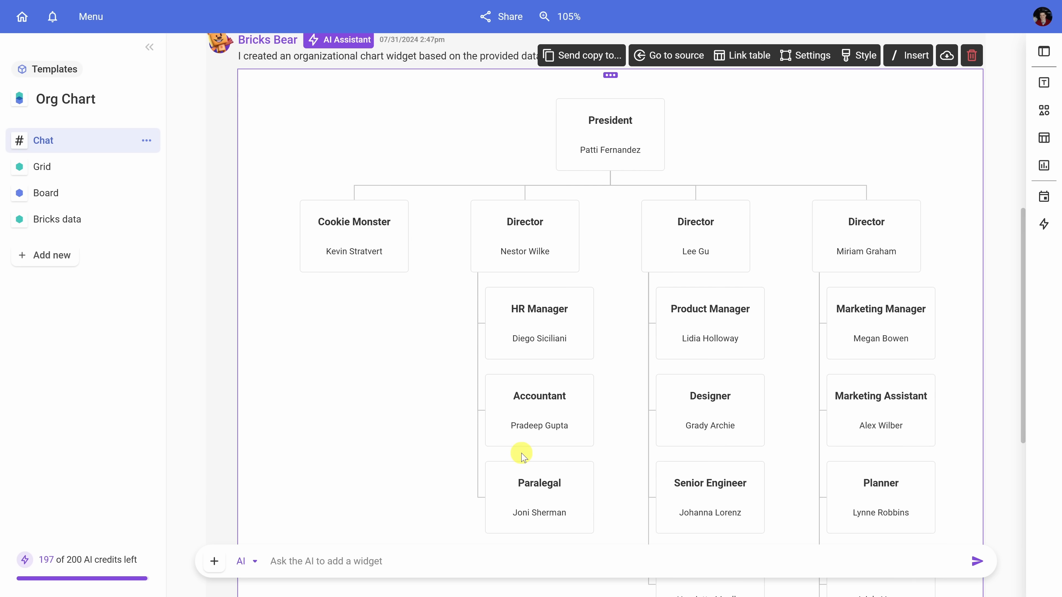
Step: Rename the "Cookie Monster" title box on the org chart to "Content Creator"
scroll(520, 432, "down", 1)
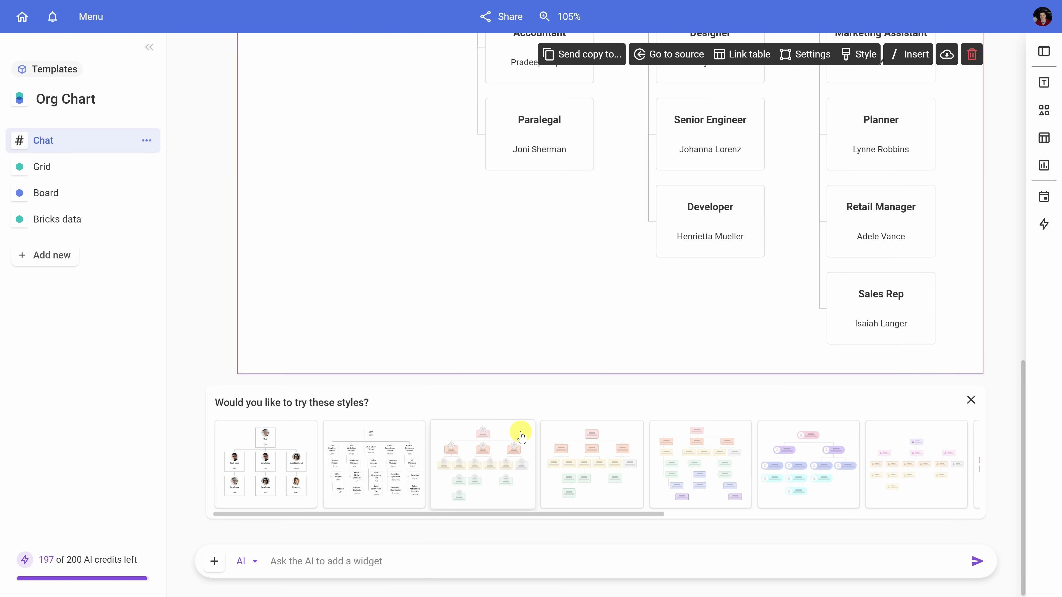
scroll(517, 434, "up", 9)
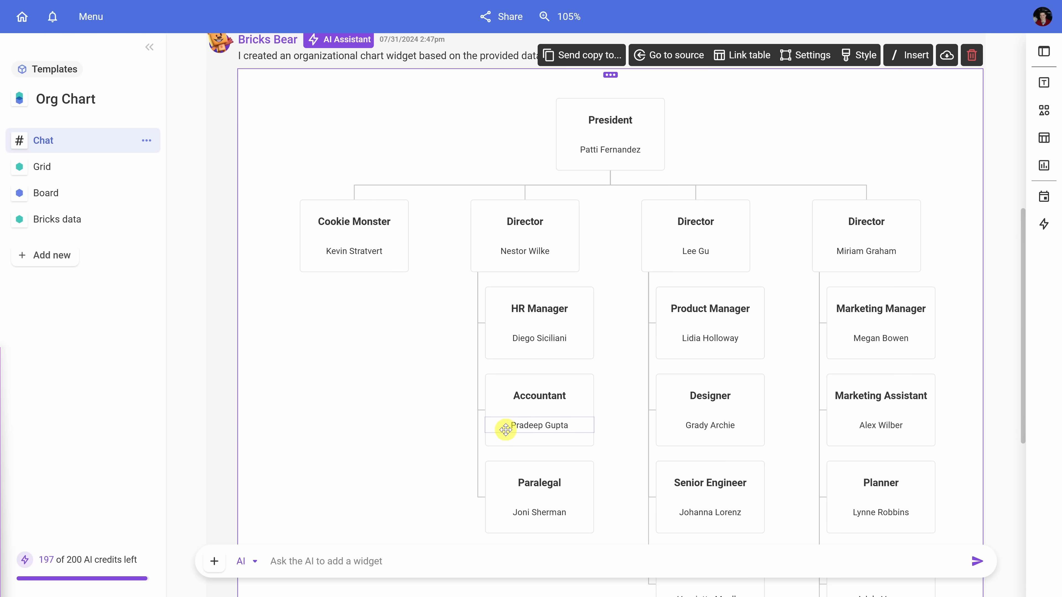
left_click(347, 221)
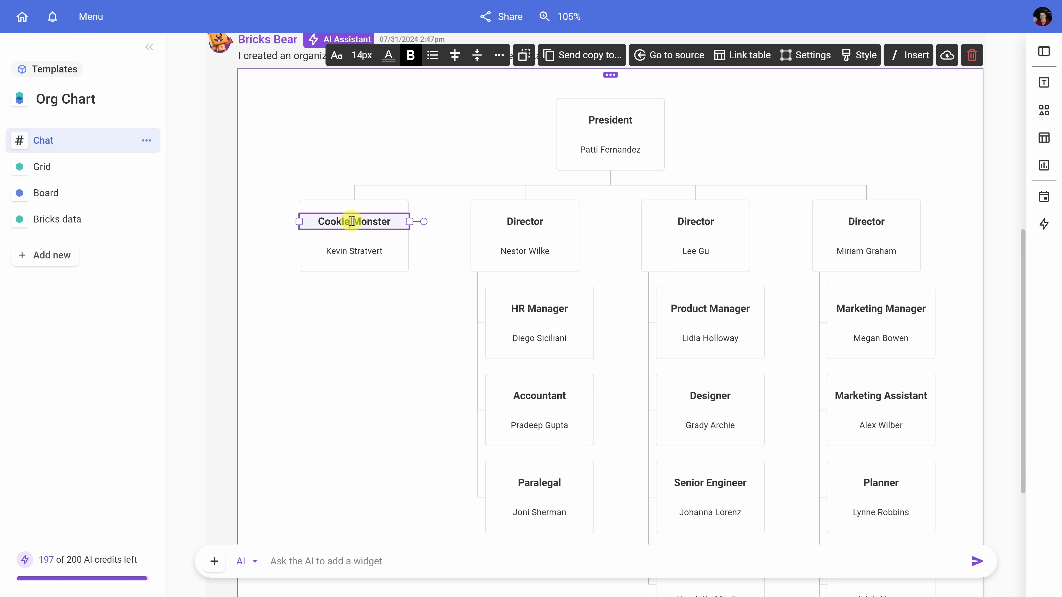
left_click(387, 221)
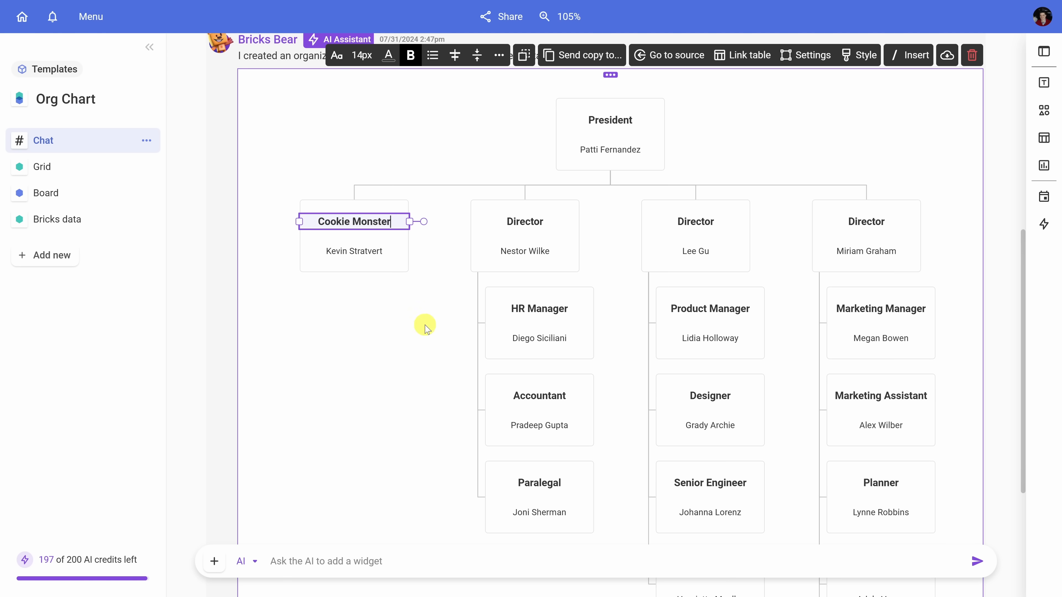
key("ctrl+a")
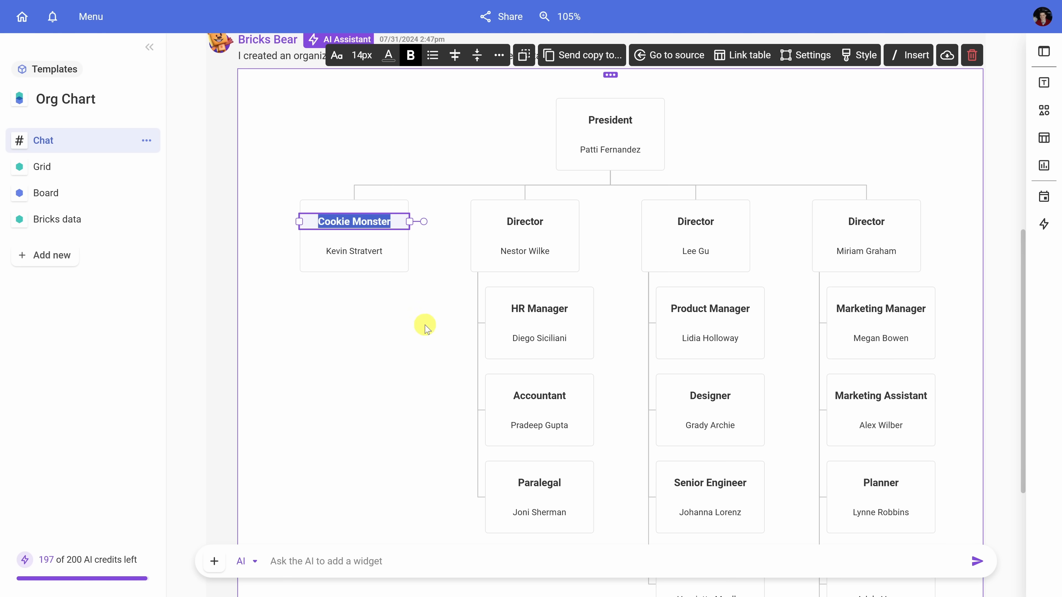
type("Conten")
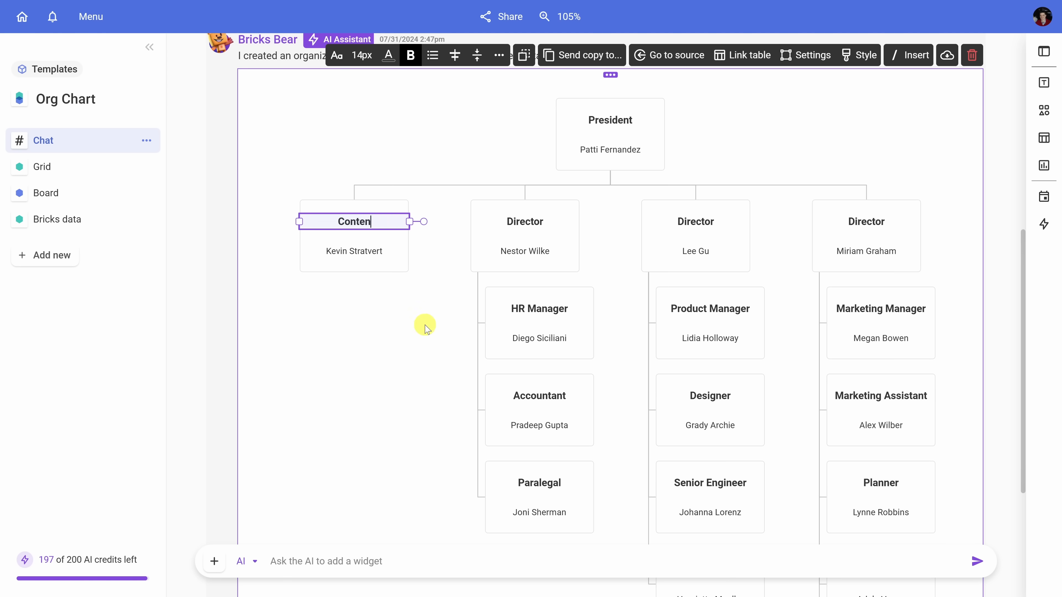
type("t Creator")
left_click(451, 298)
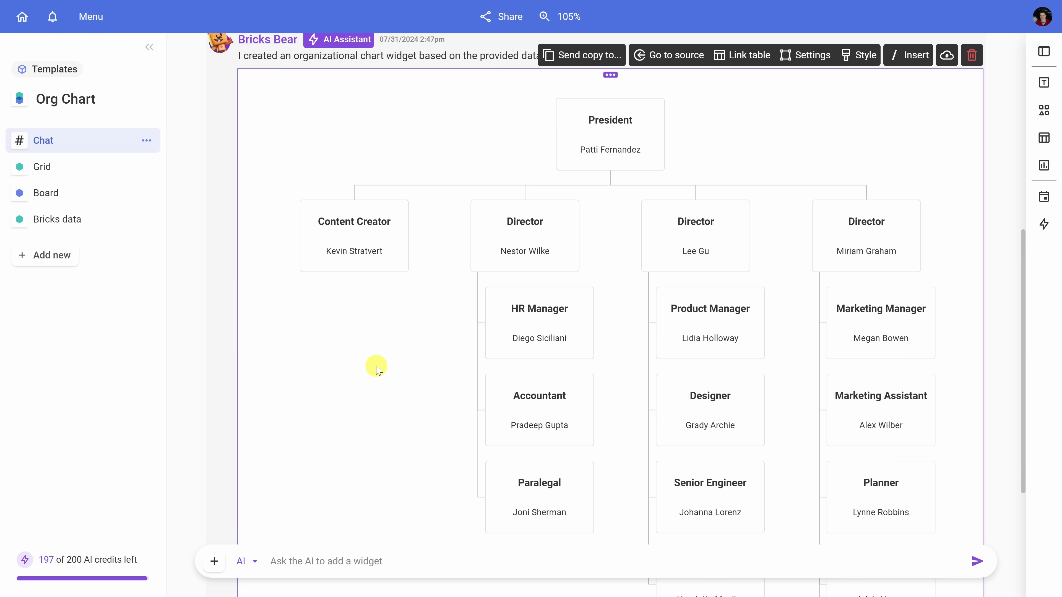
Step: Open the Bricks data table and paste a new employee's name into the empty row below the last entry
scroll(368, 370, "up", 8)
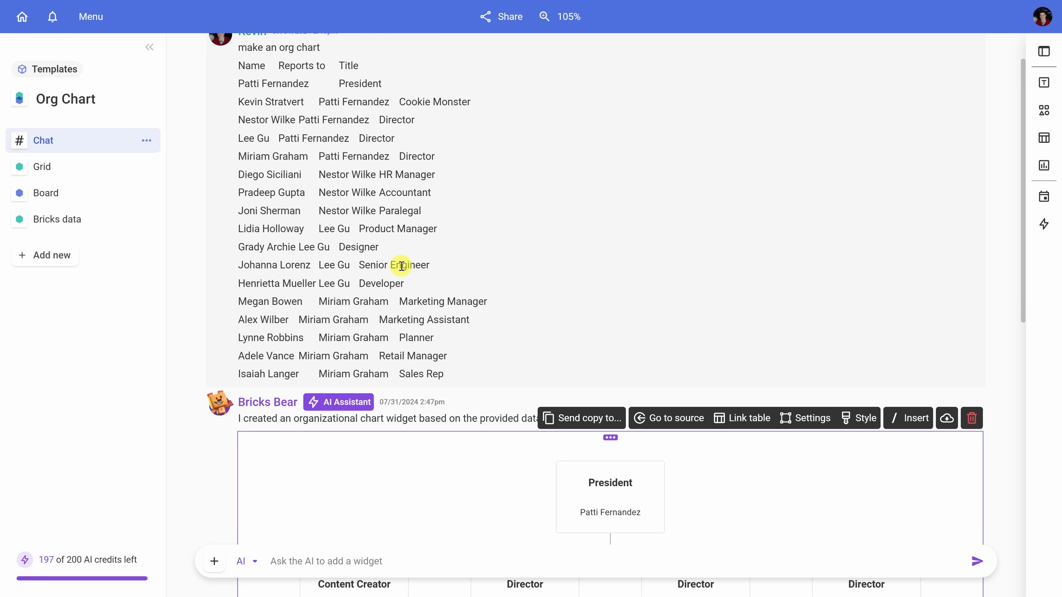
scroll(403, 264, "down", 8)
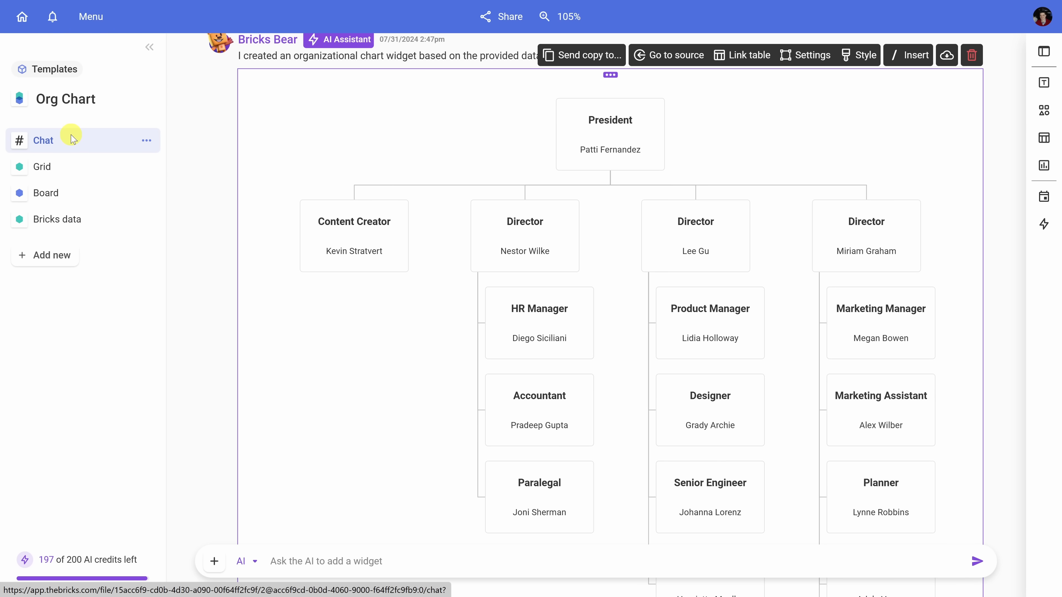
left_click(66, 223)
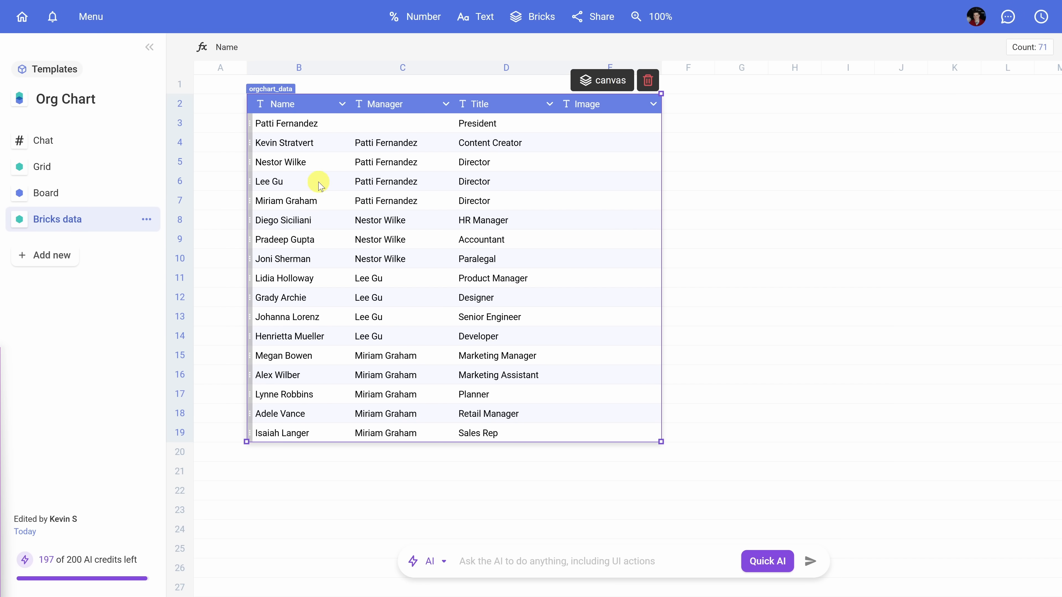
left_click(314, 147)
left_click_drag(310, 147, 612, 146)
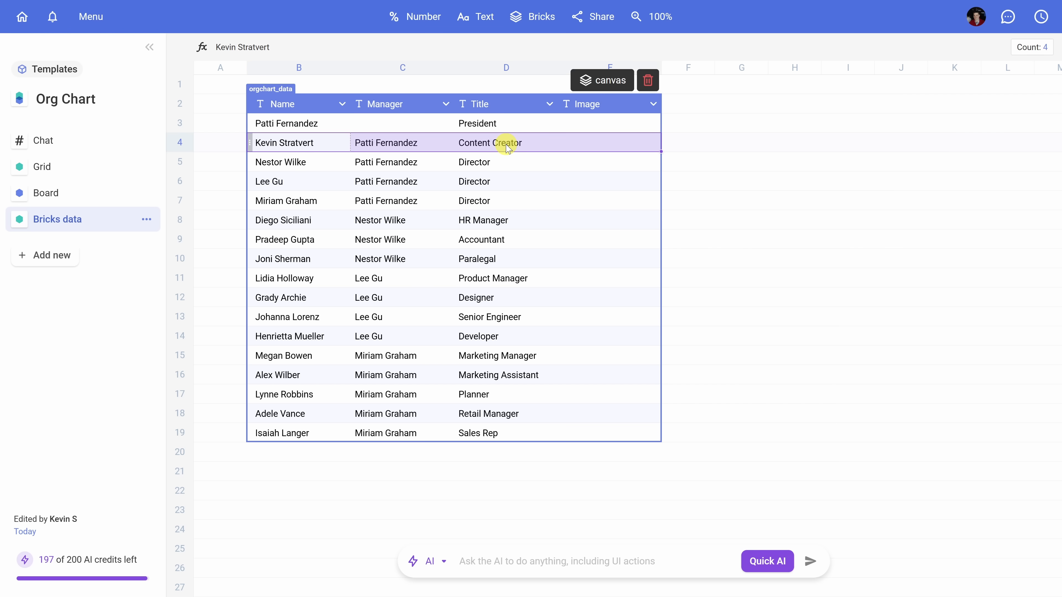
left_click(396, 178)
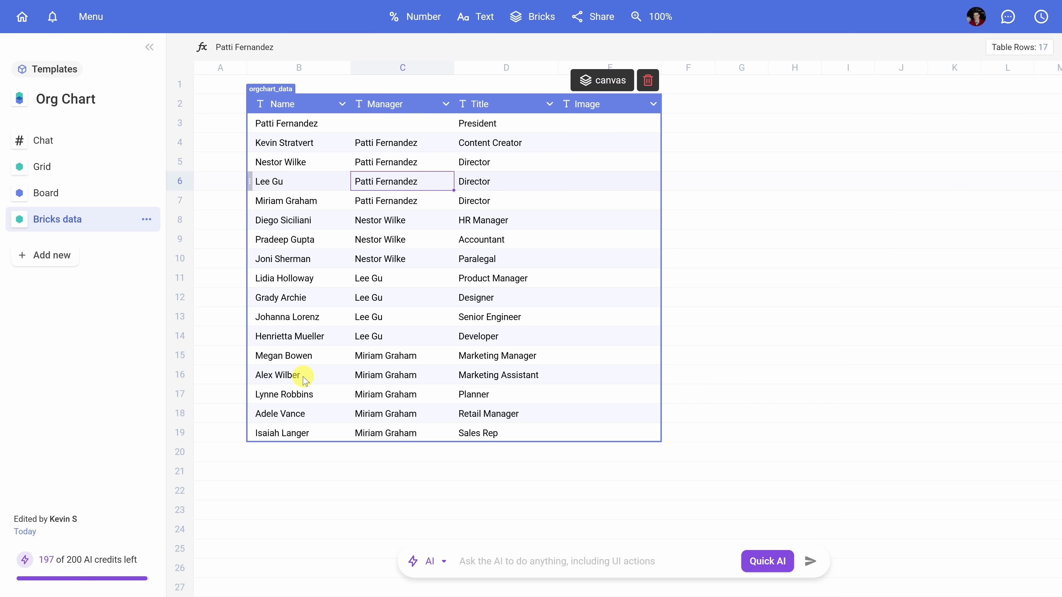
left_click(290, 434)
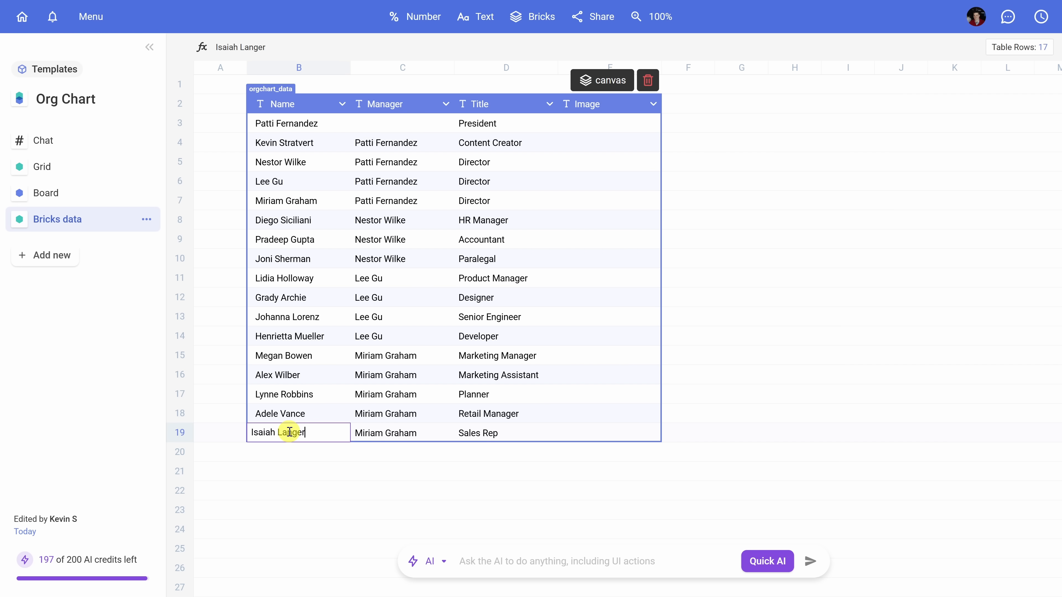
key("Down")
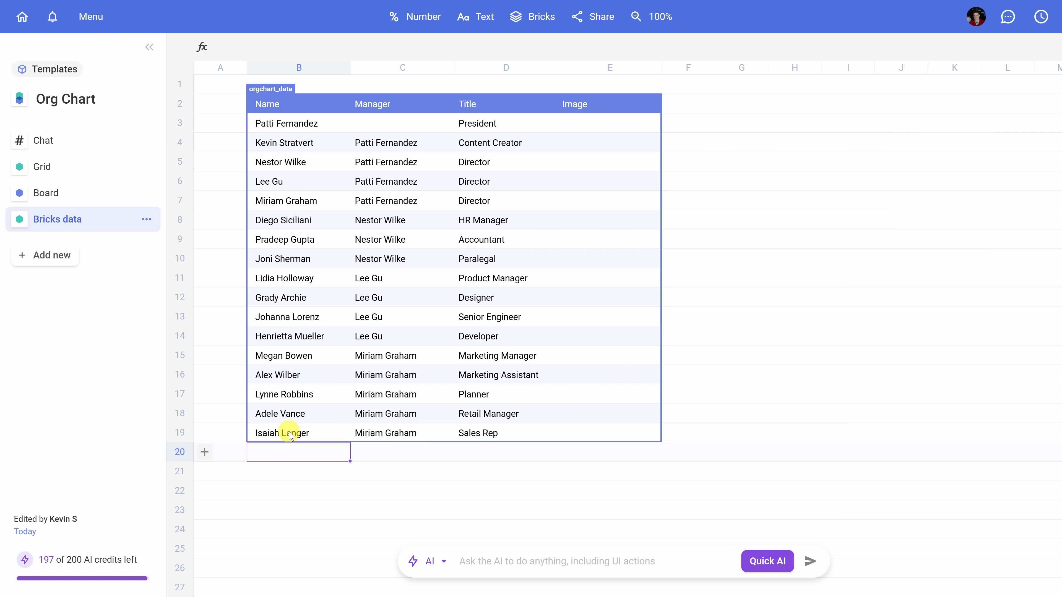
type("Choco Oatley")
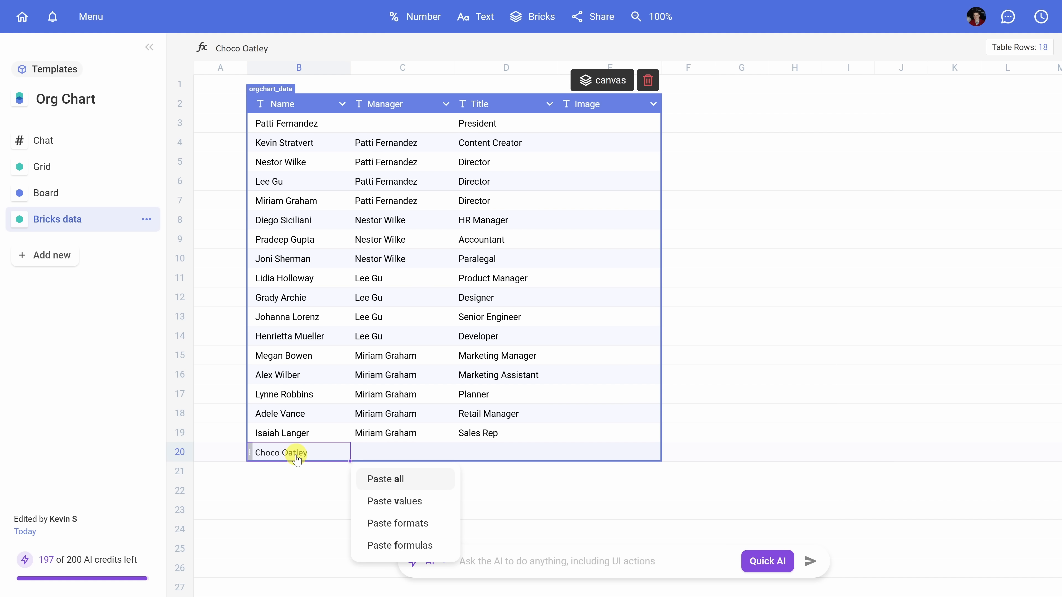
Step: Set the new row's manager to the Content Creator's name by copying it, and its title to Video Editor
left_click(298, 144)
key("ctrl+c")
left_click(421, 451)
key("ctrl+v")
left_click(486, 451)
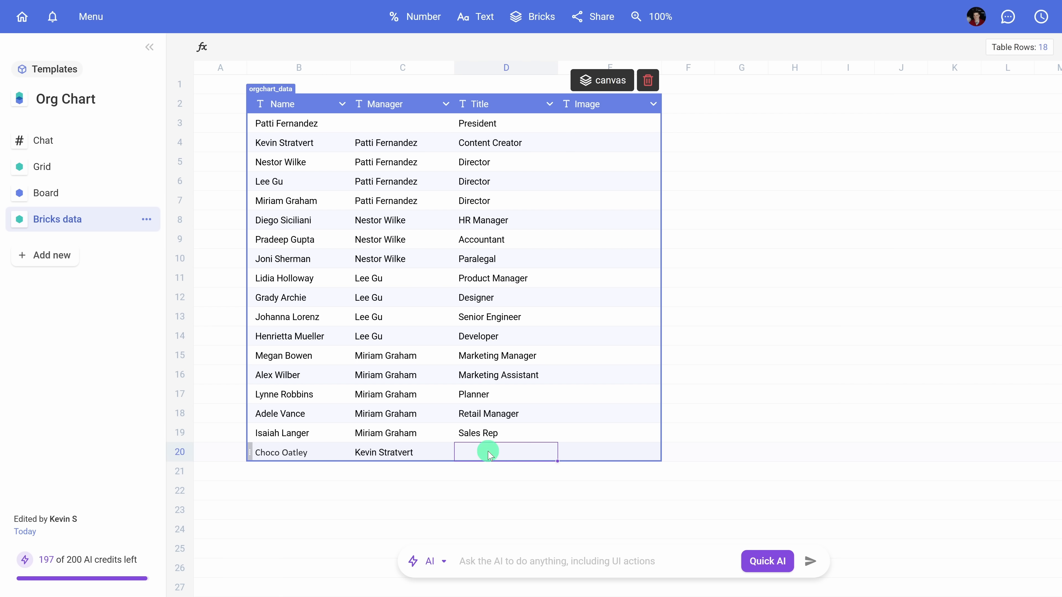
type("Vid")
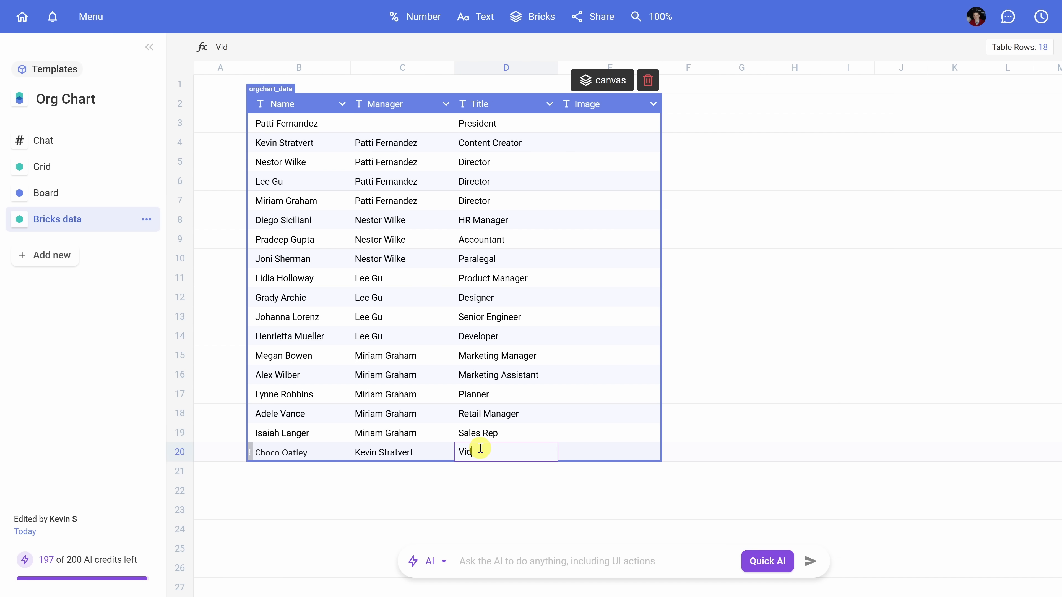
type("eo")
type(" Edit")
type("or")
key("Return")
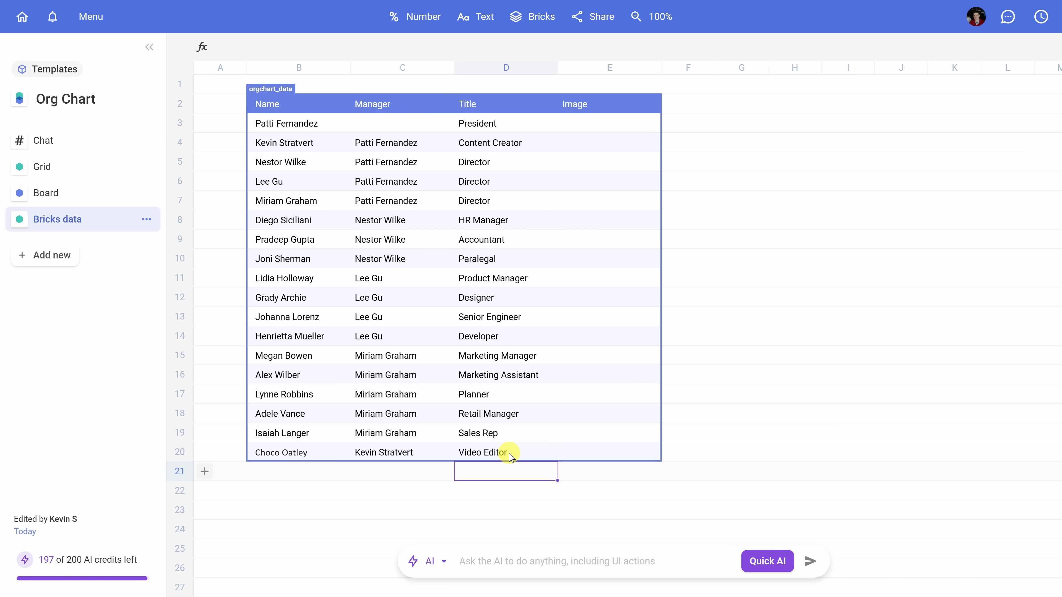
Step: Return to the chat and scroll through the updated org chart
left_click(94, 144)
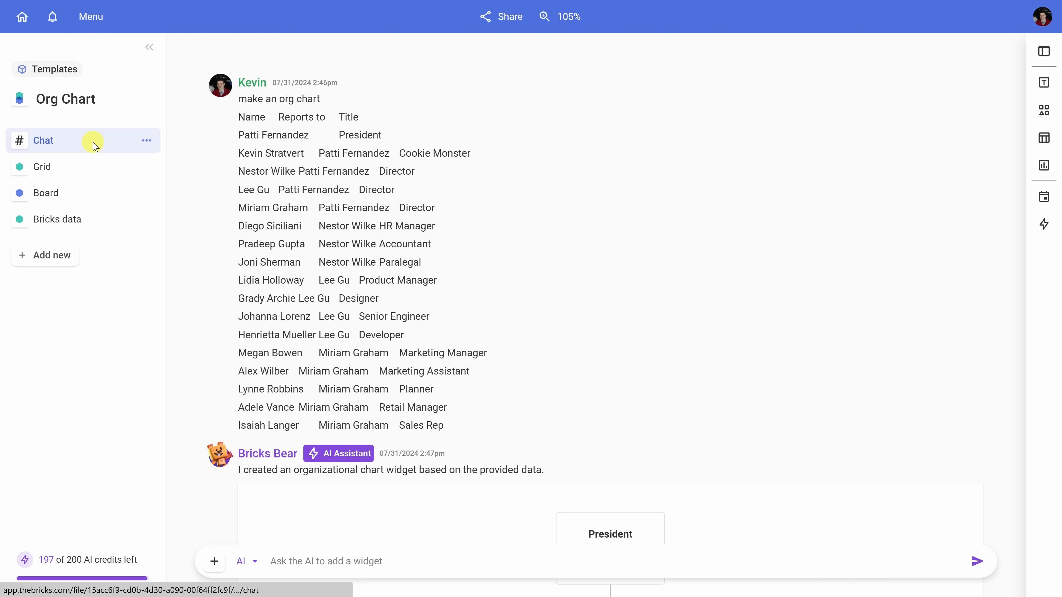
scroll(401, 234, "down", 5)
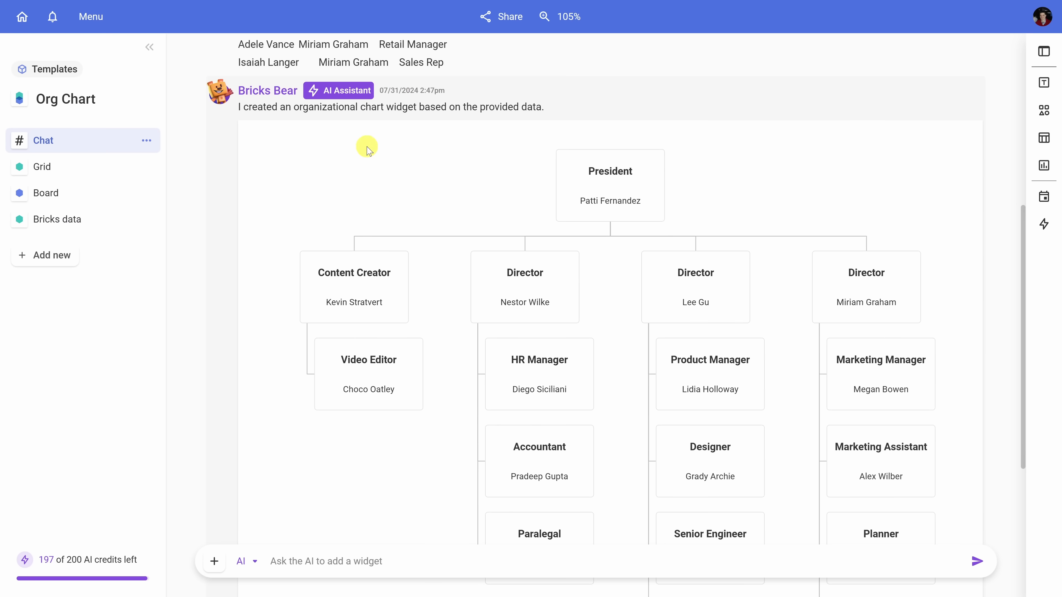
scroll(770, 299, "down", 3)
scroll(771, 299, "up", 2)
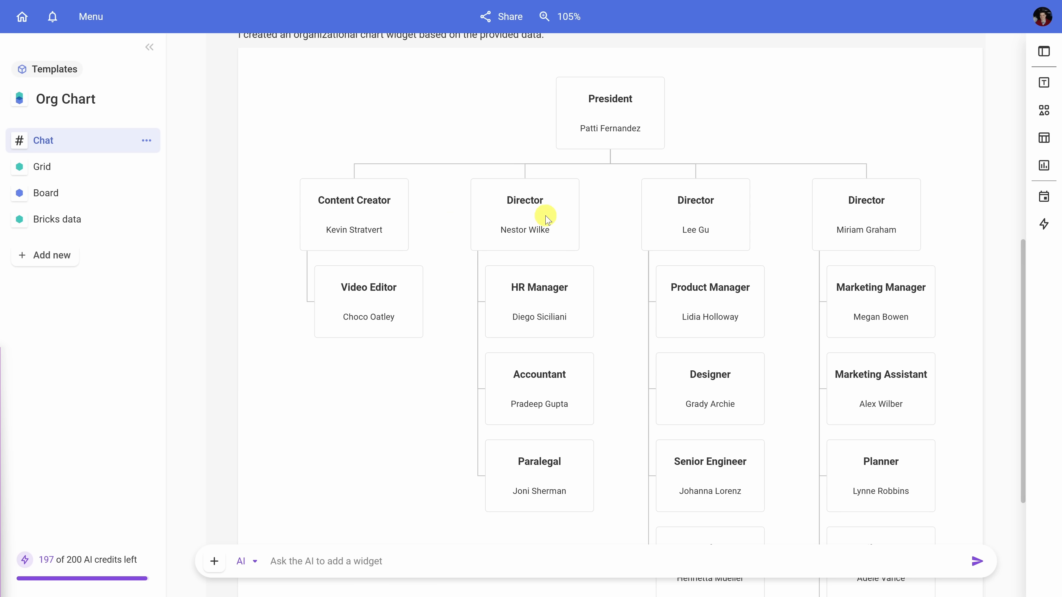
scroll(598, 212, "down", 1)
scroll(598, 211, "down", 4)
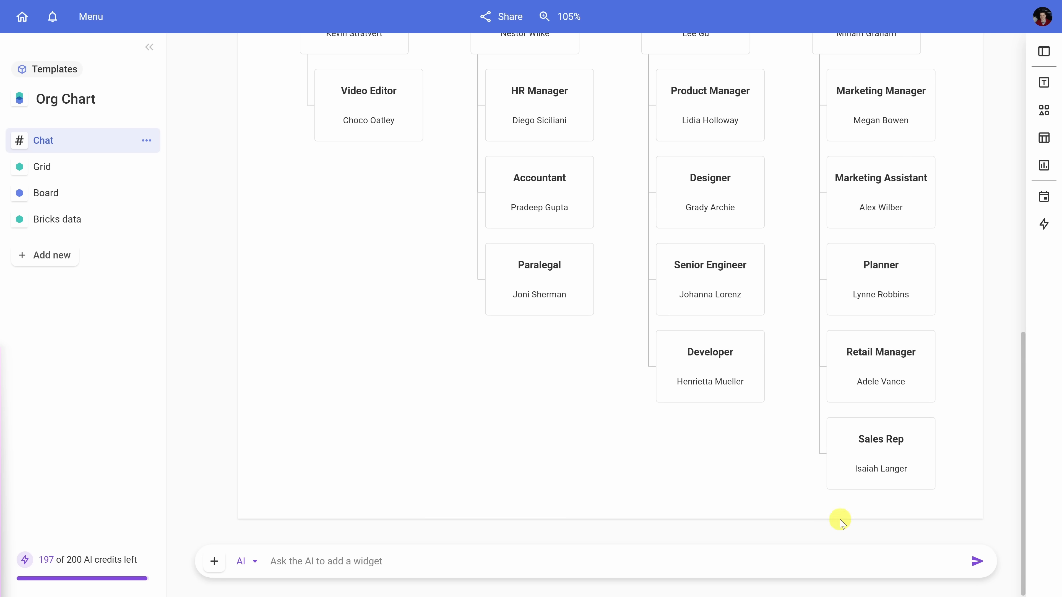
scroll(648, 191, "up", 6)
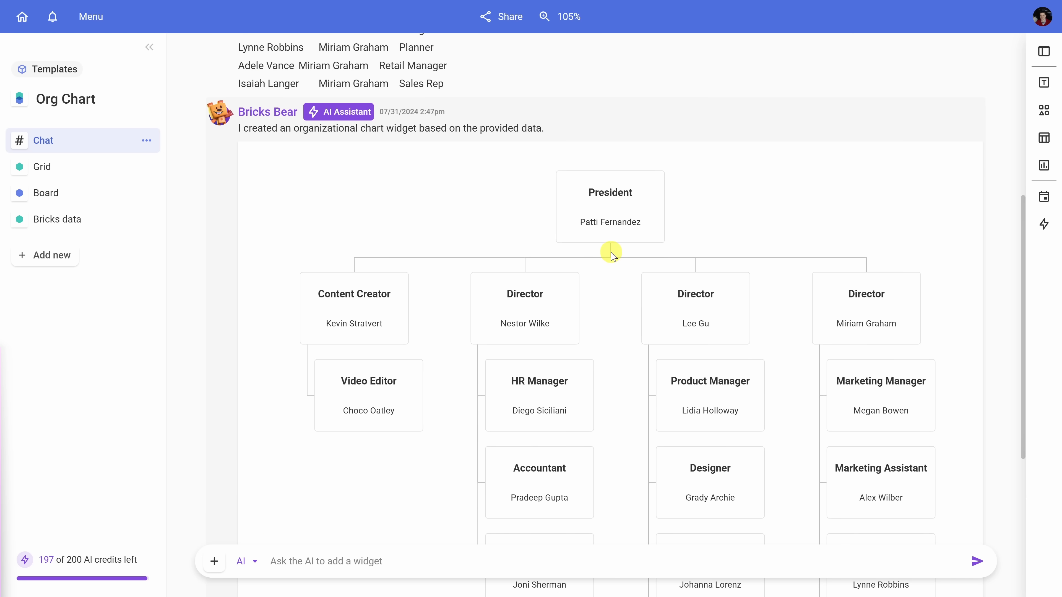
Step: Open the org chart's style gallery and apply the pastel colour-tiered box style
left_click(712, 204)
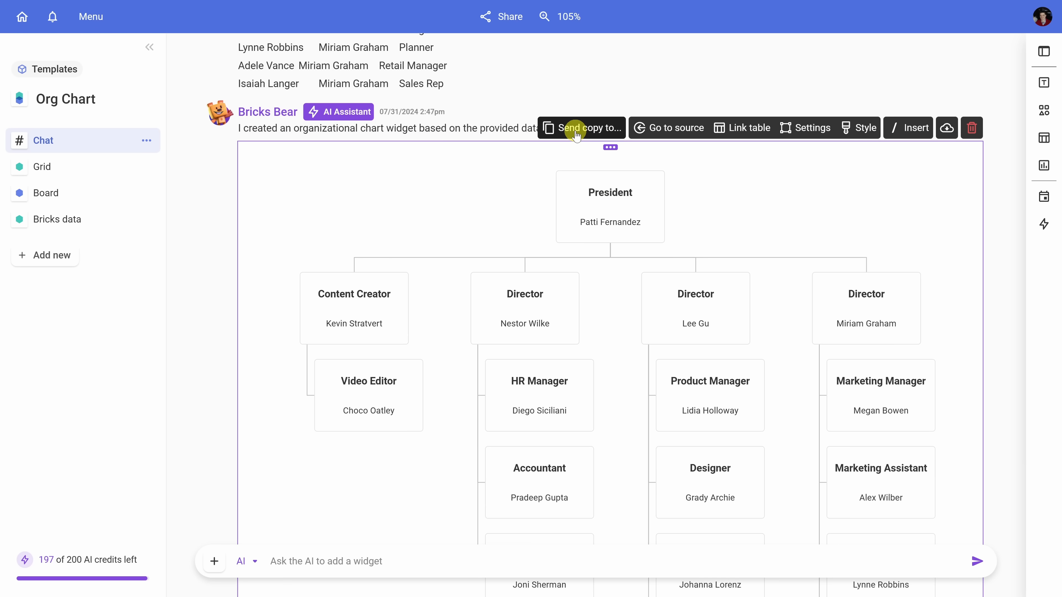
left_click(865, 137)
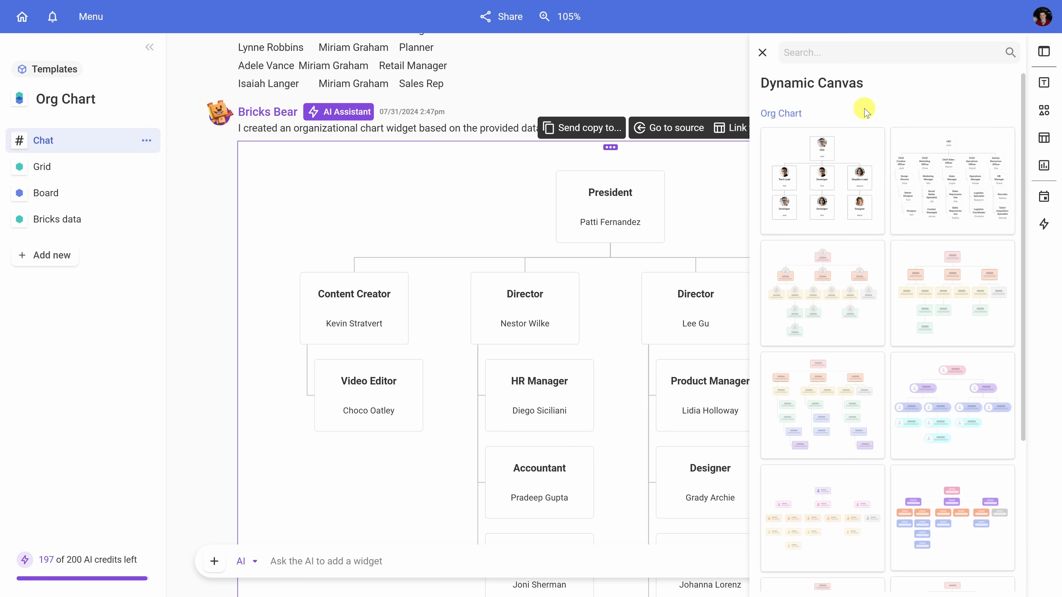
scroll(857, 184, "down", 5)
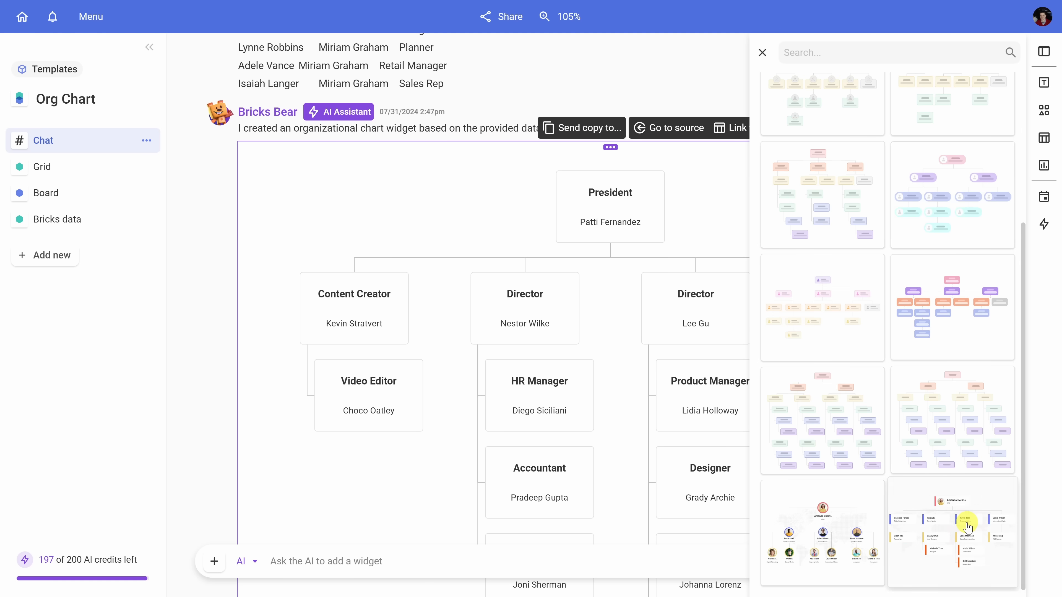
scroll(969, 528, "up", 4)
scroll(969, 528, "down", 3)
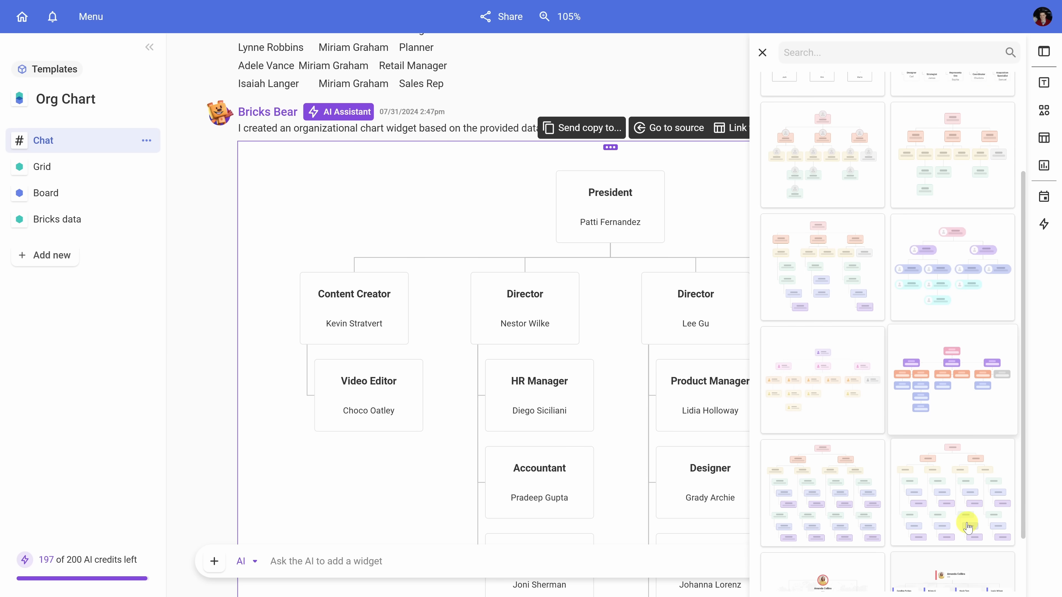
left_click(815, 264)
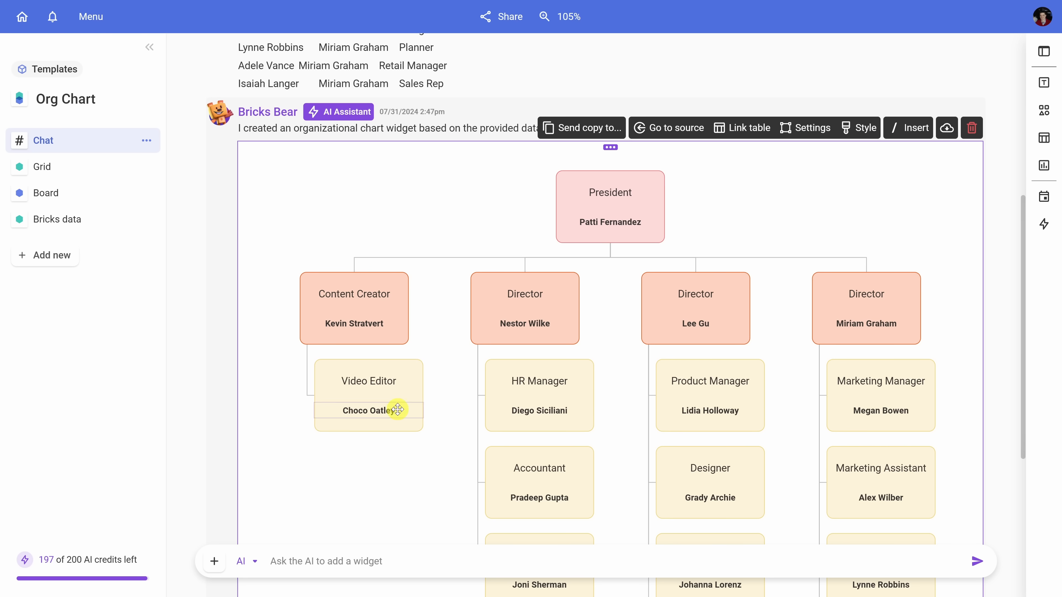
Step: Give the Video Editor box a red, thick border
left_click(415, 395)
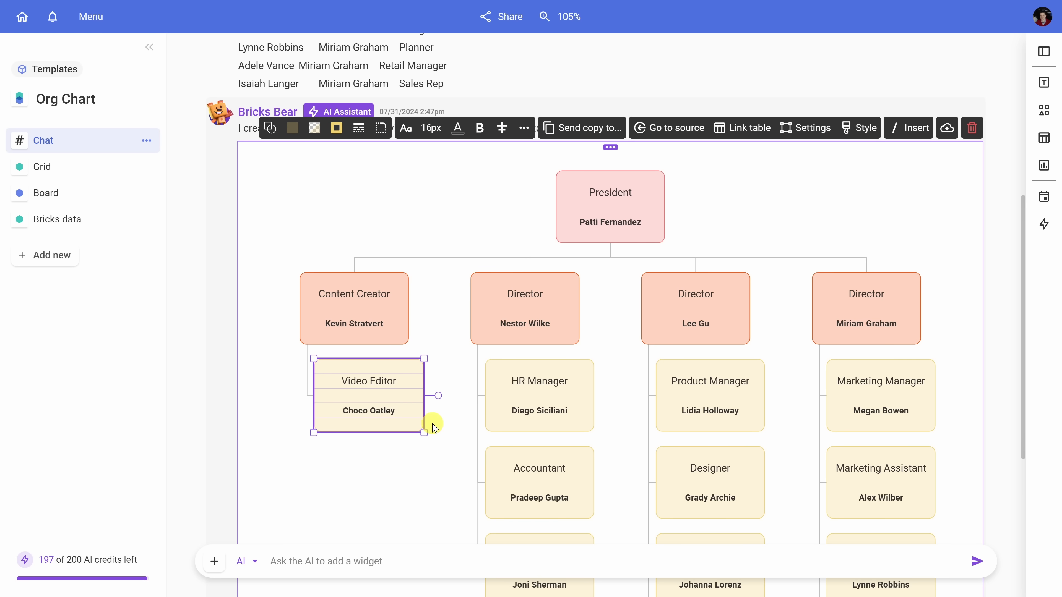
left_click(337, 132)
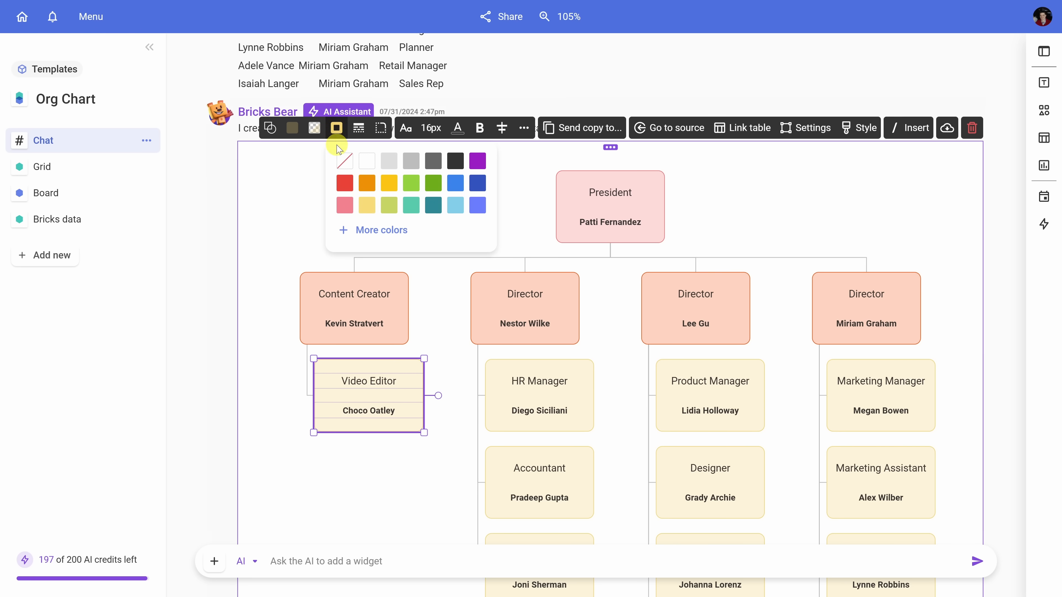
left_click(345, 184)
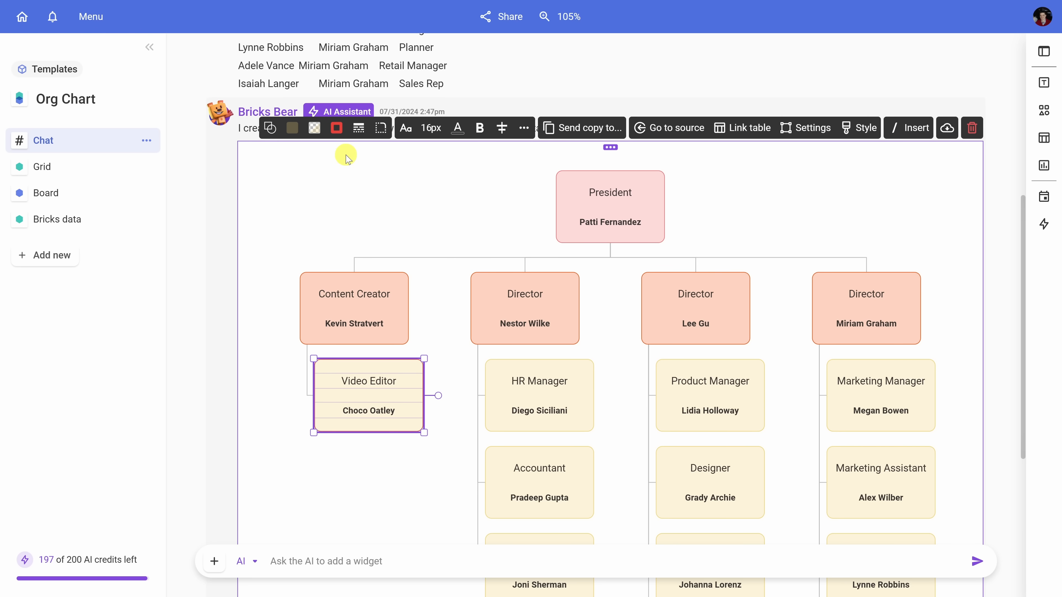
left_click(358, 130)
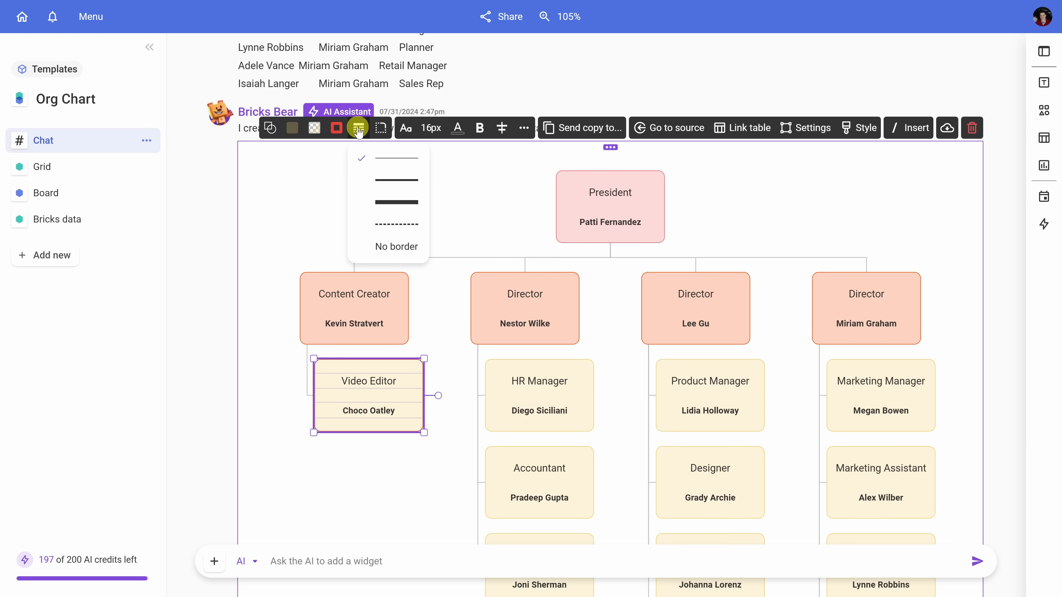
left_click(406, 205)
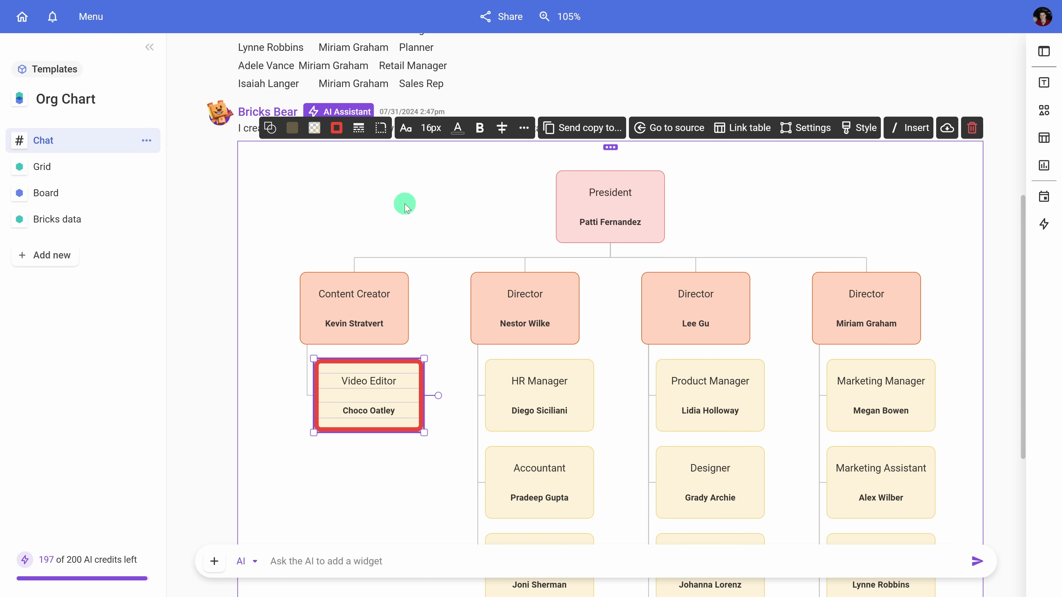
left_click(426, 235)
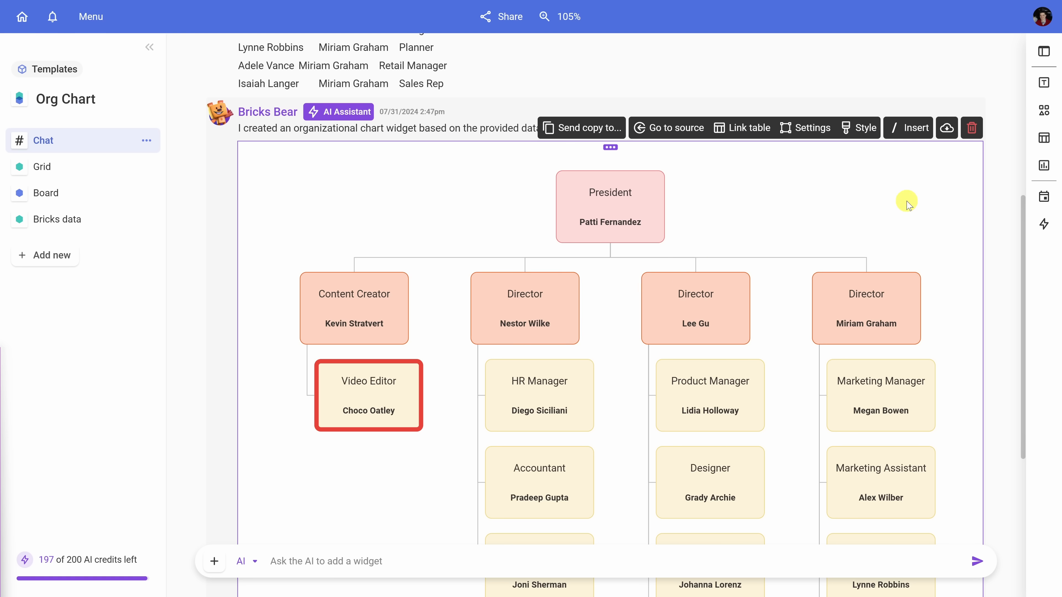
Step: Export the org chart as an image, open the downloaded PNG, and switch back to the browser
left_click(947, 129)
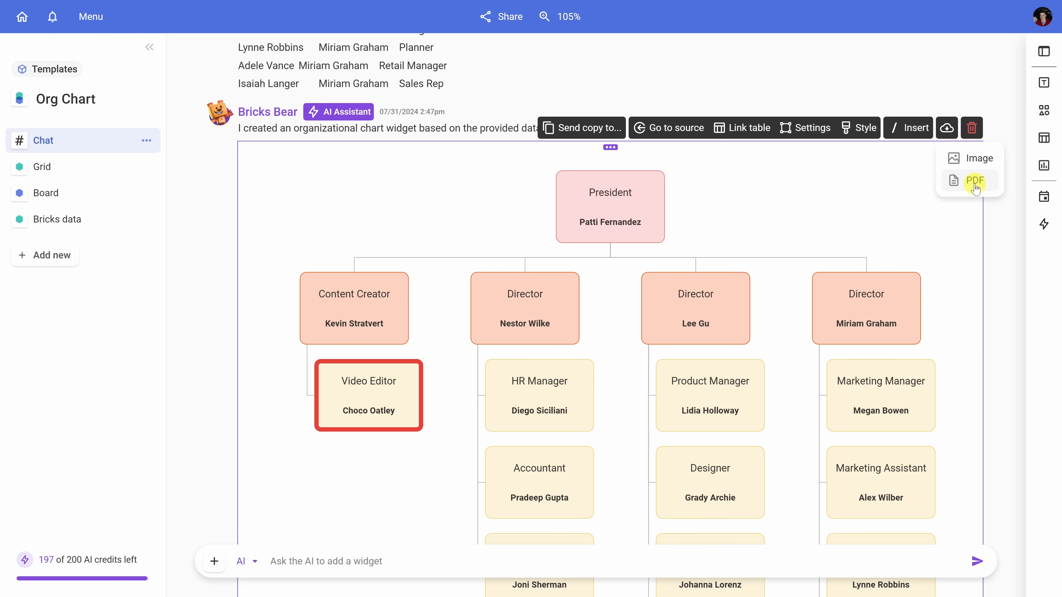
left_click(975, 160)
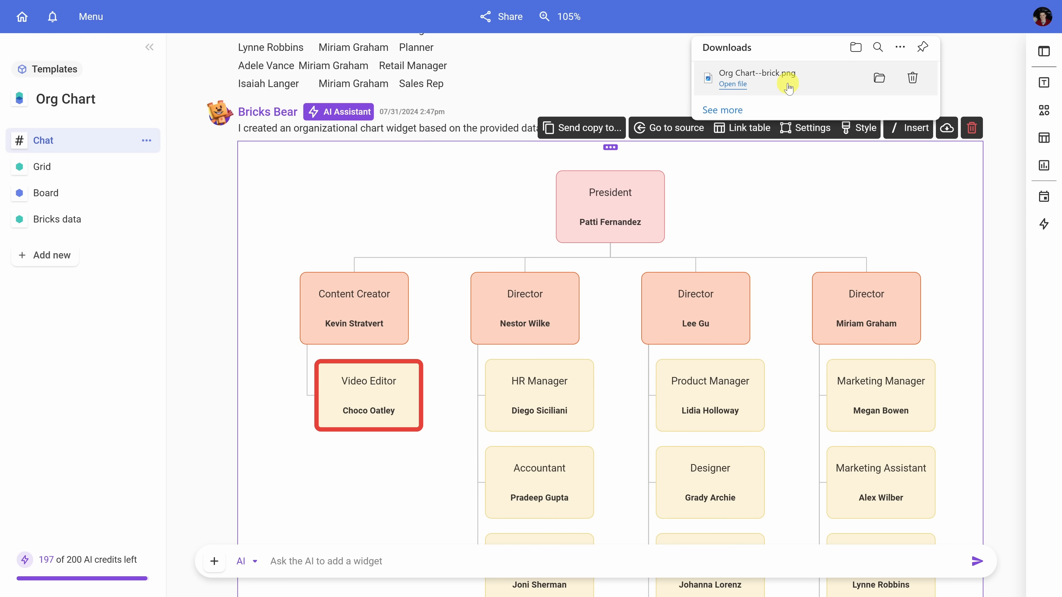
left_click(789, 88)
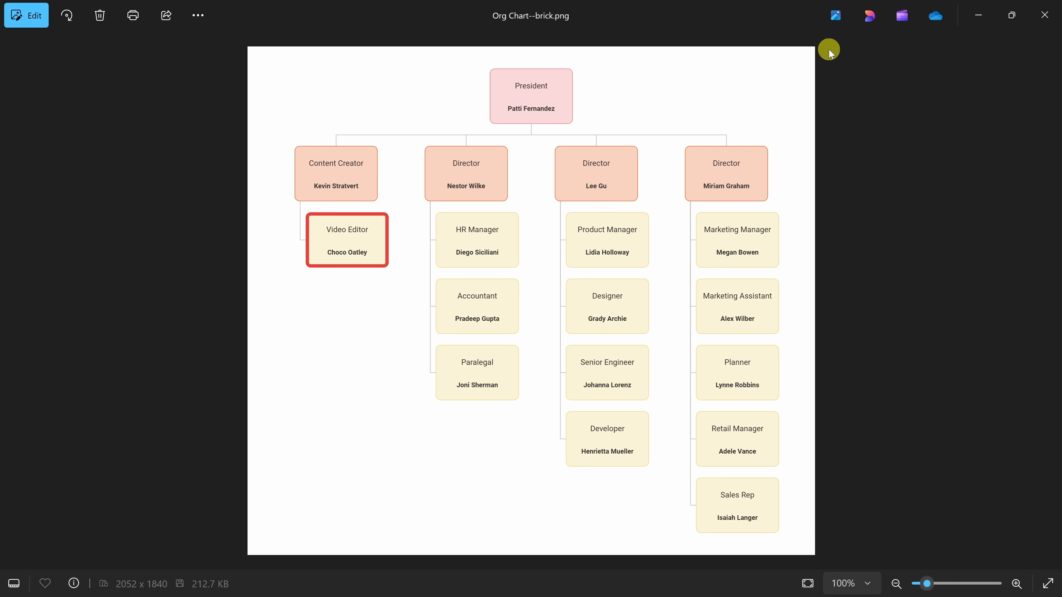
key("alt+Tab")
Step: Filter the data table's Manager column to show only blank and Patti Fernandez rows
scroll(927, 71, "down", 7)
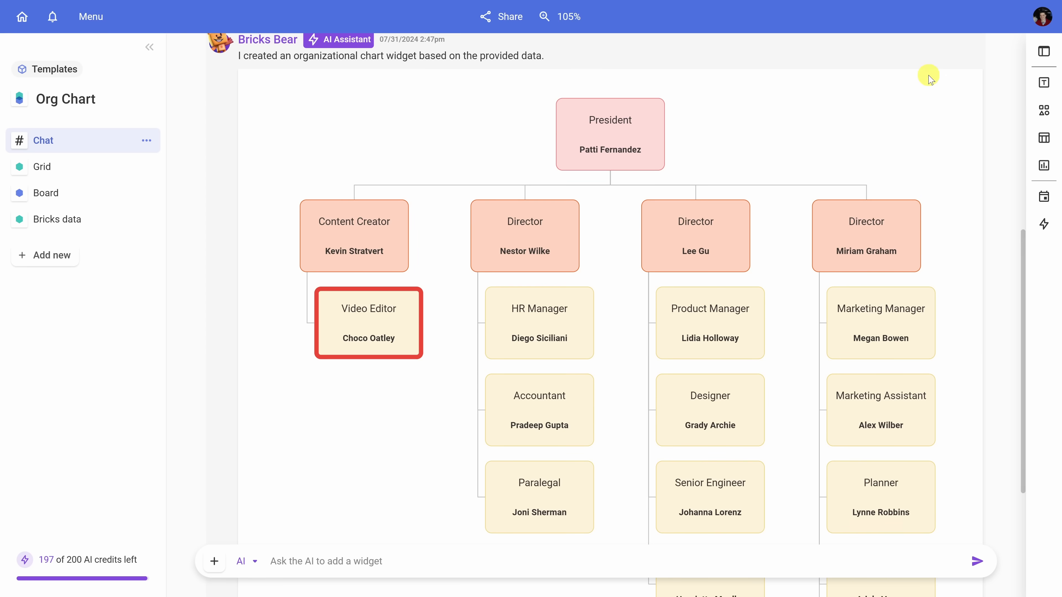
scroll(903, 293, "up", 3)
scroll(904, 360, "up", 6)
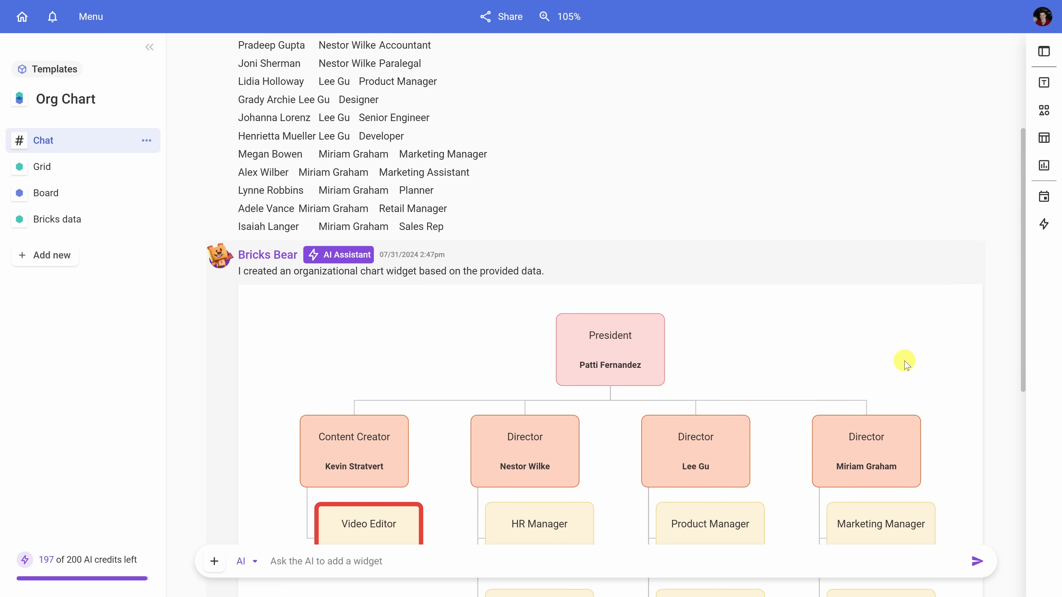
scroll(836, 327, "down", 4)
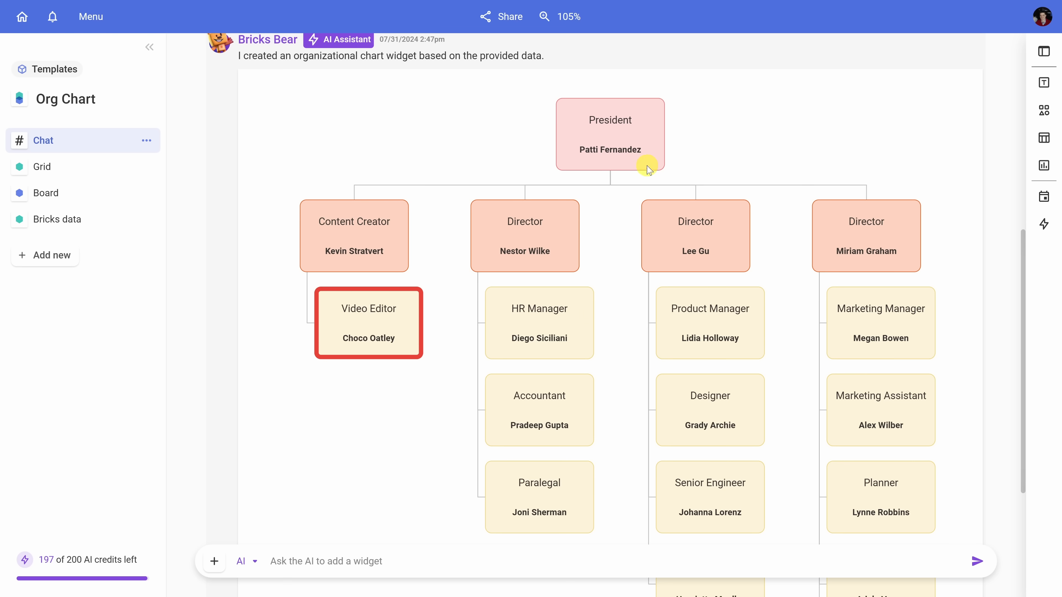
left_click(79, 228)
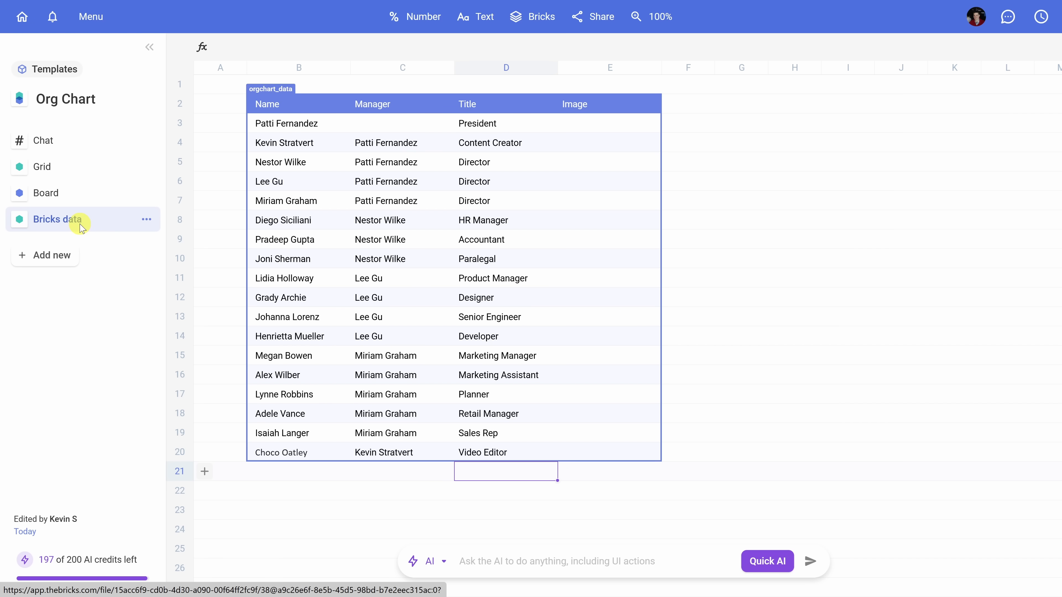
left_click(313, 107)
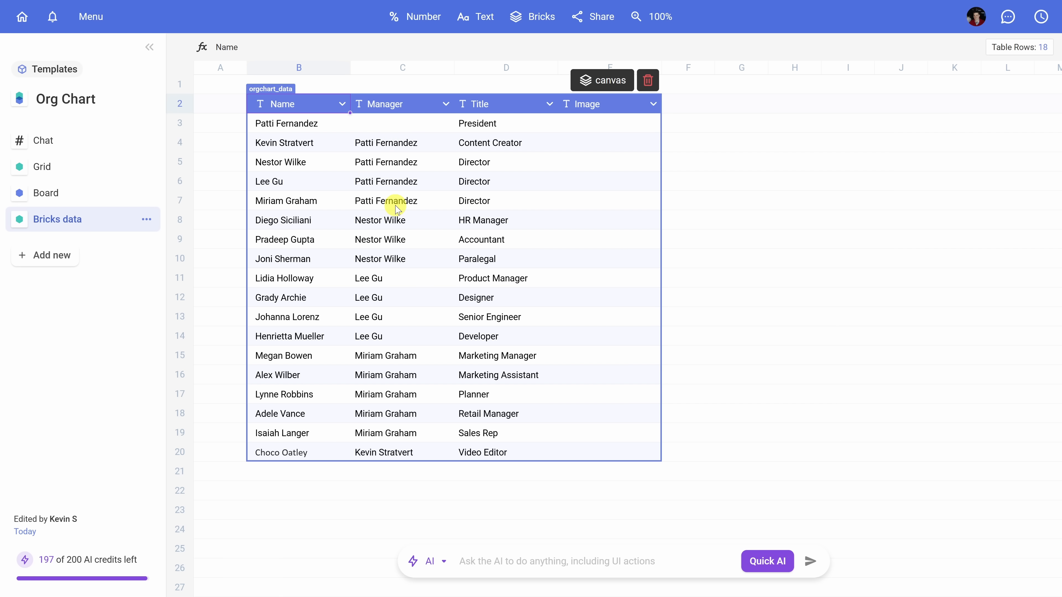
left_click(443, 107)
left_click(464, 250)
left_click(463, 270)
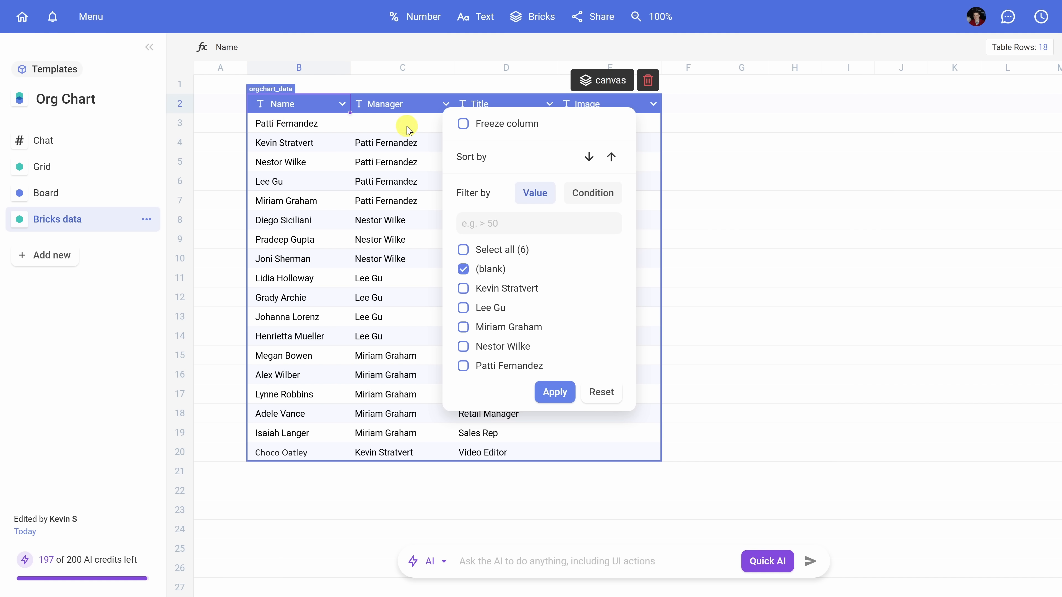
left_click(462, 367)
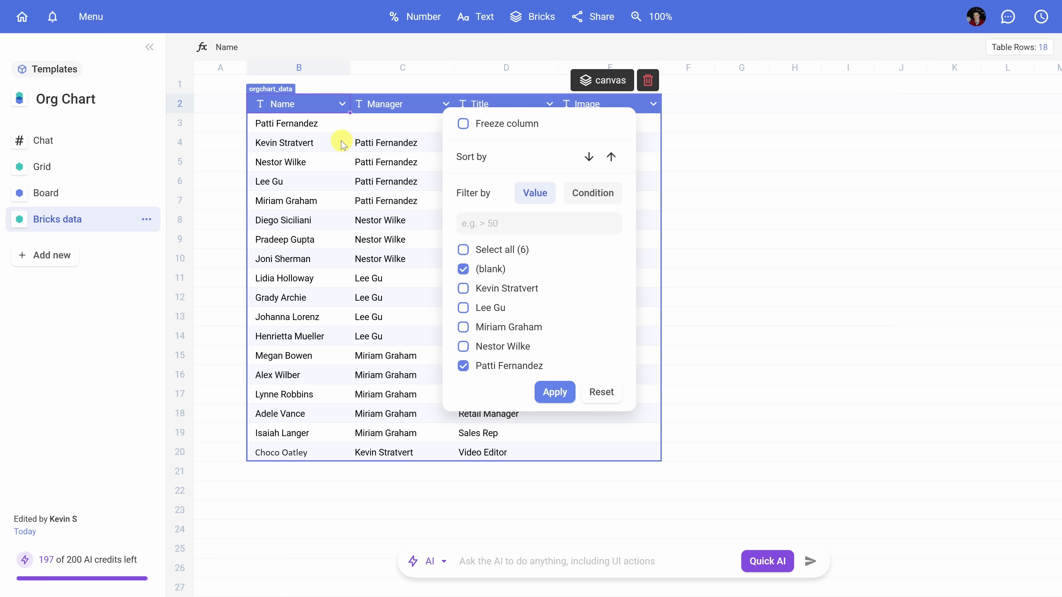
left_click(554, 390)
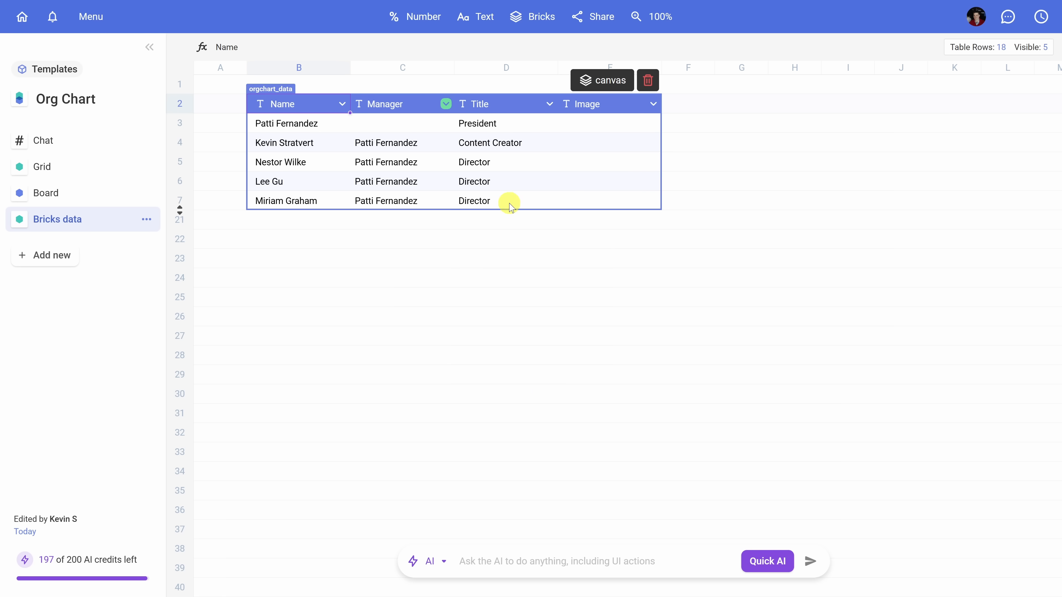
Step: Review the filtered org chart in the chat and return to the data table
left_click(104, 148)
scroll(474, 161, "down", 5)
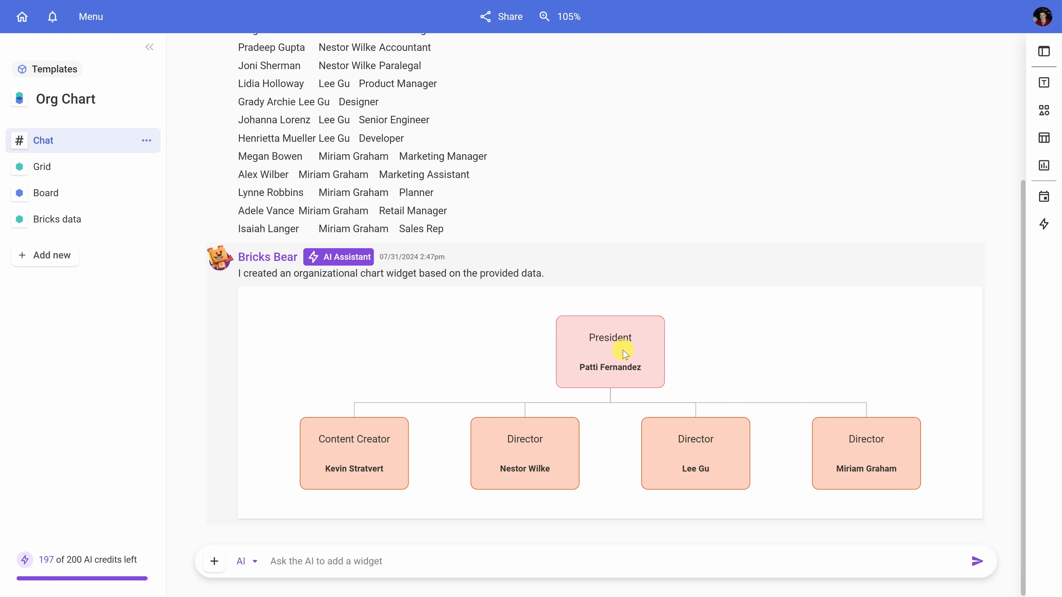
left_click(81, 224)
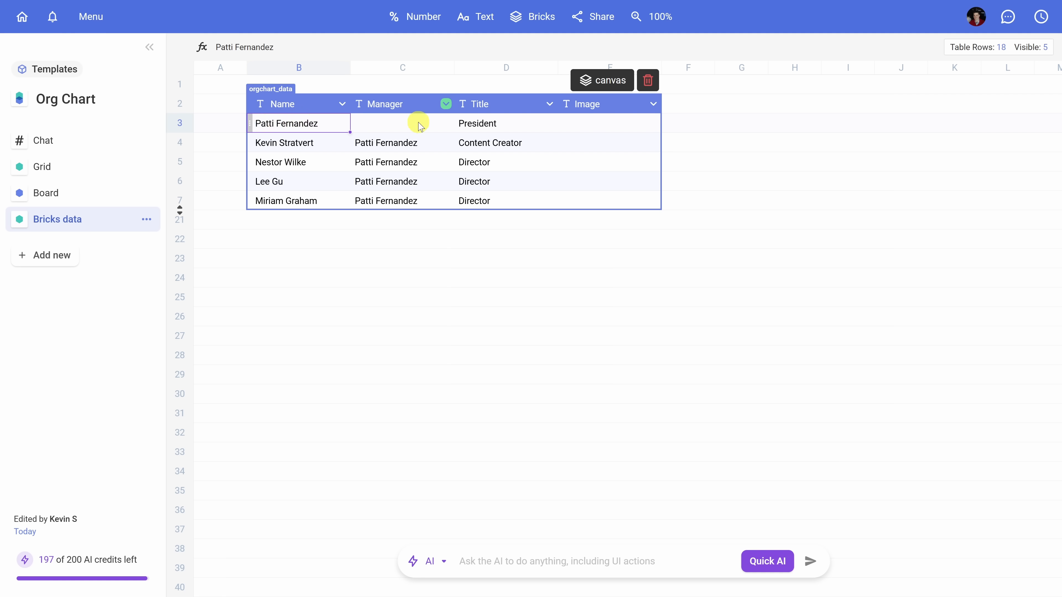
Step: Add photo files to the Image column for the five visible people
double_click(595, 125)
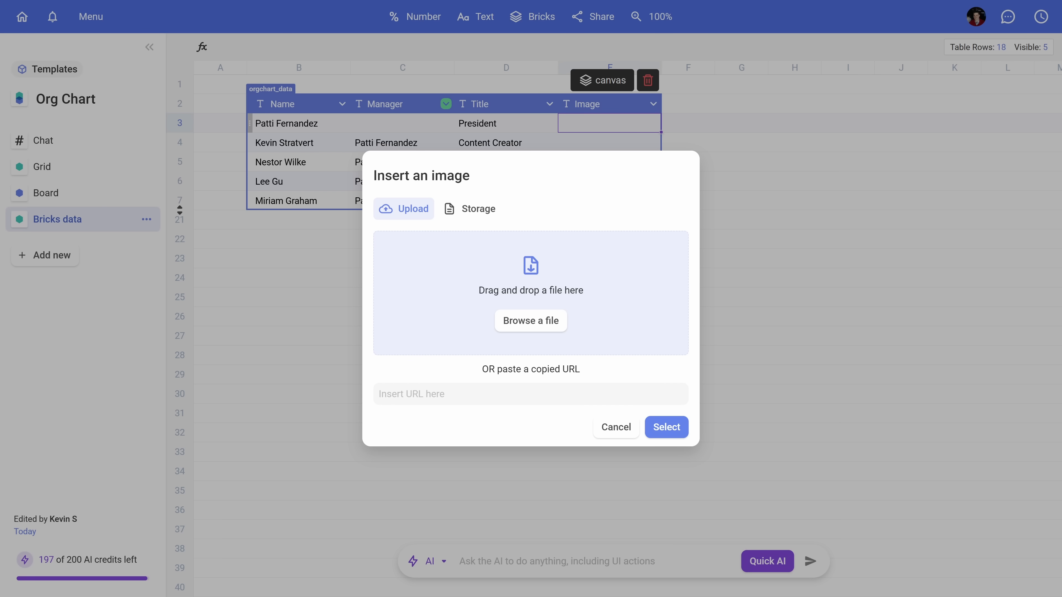
left_click_drag(0, 557, 540, 296)
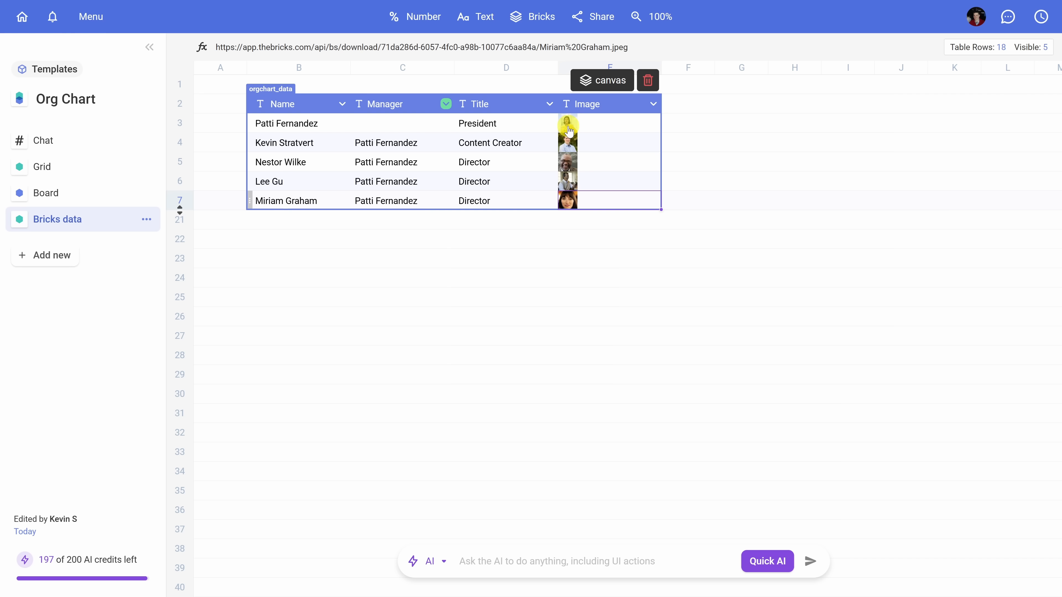
Step: Apply the circular photo-portrait style with world-map background to the org chart
left_click(48, 141)
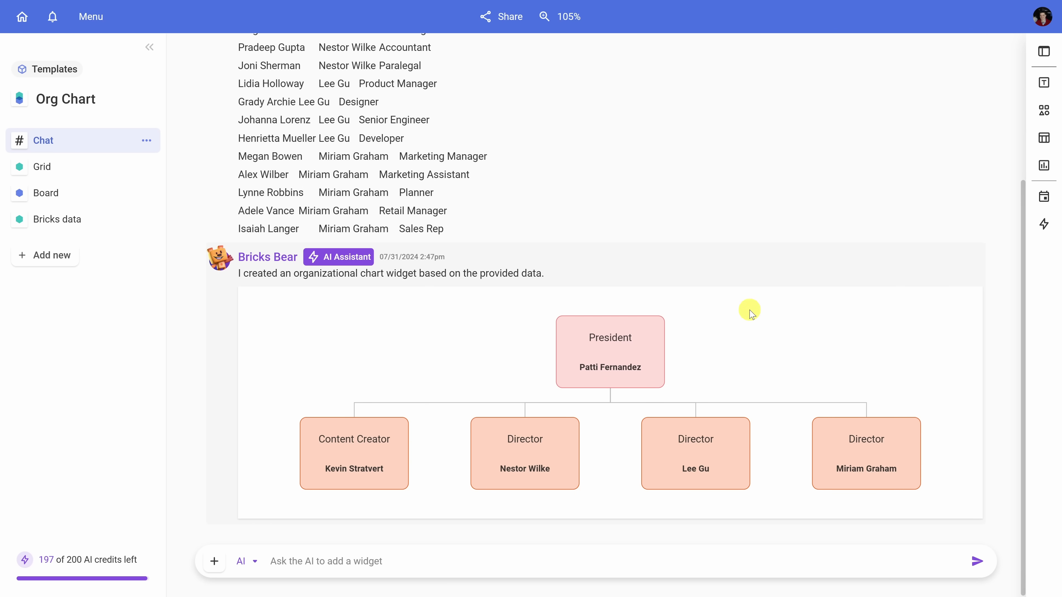
left_click(738, 324)
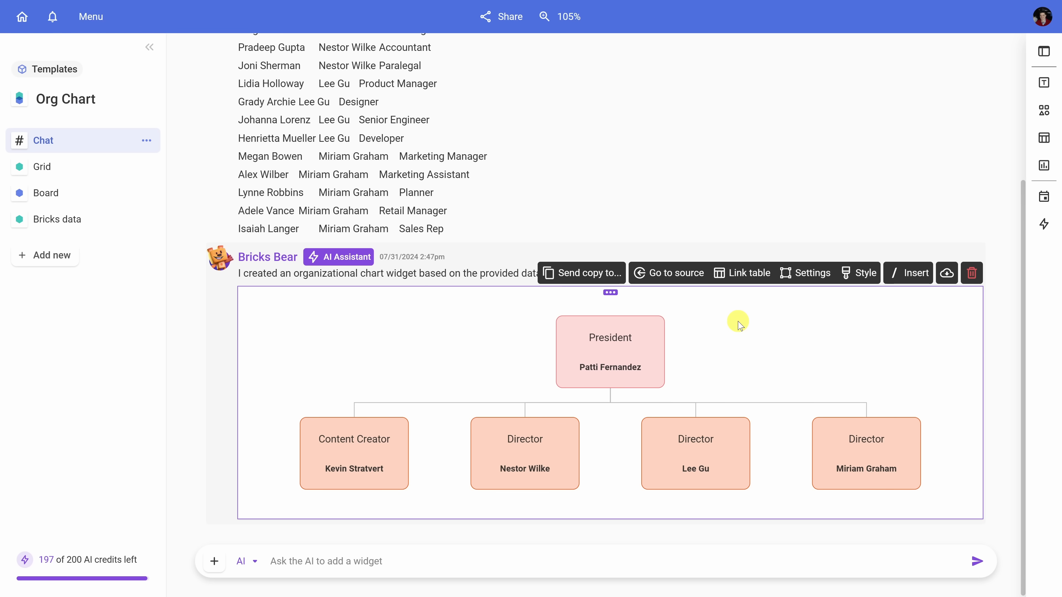
left_click(862, 273)
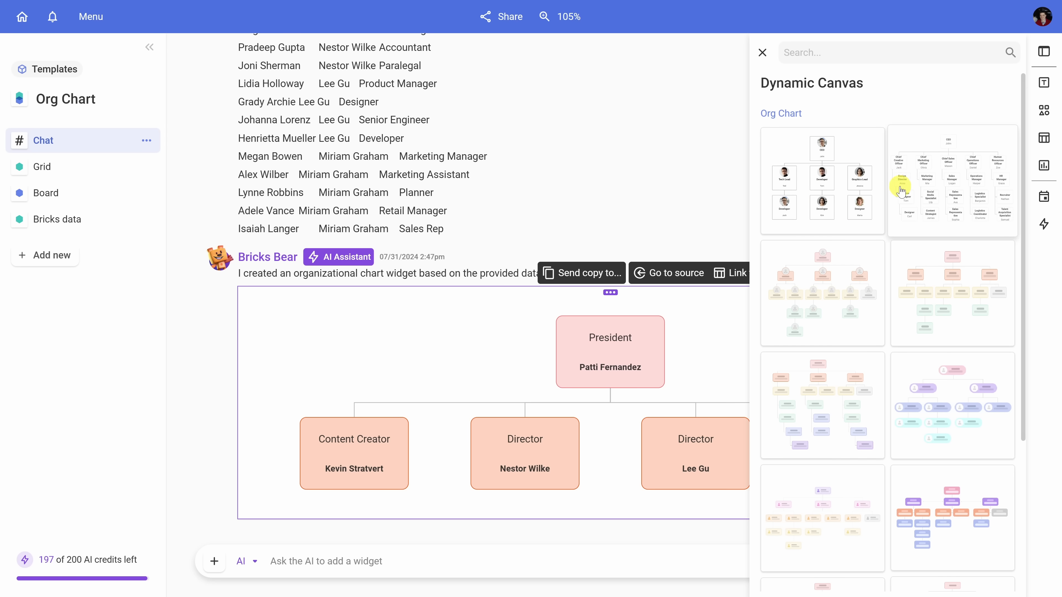
scroll(901, 178, "down", 5)
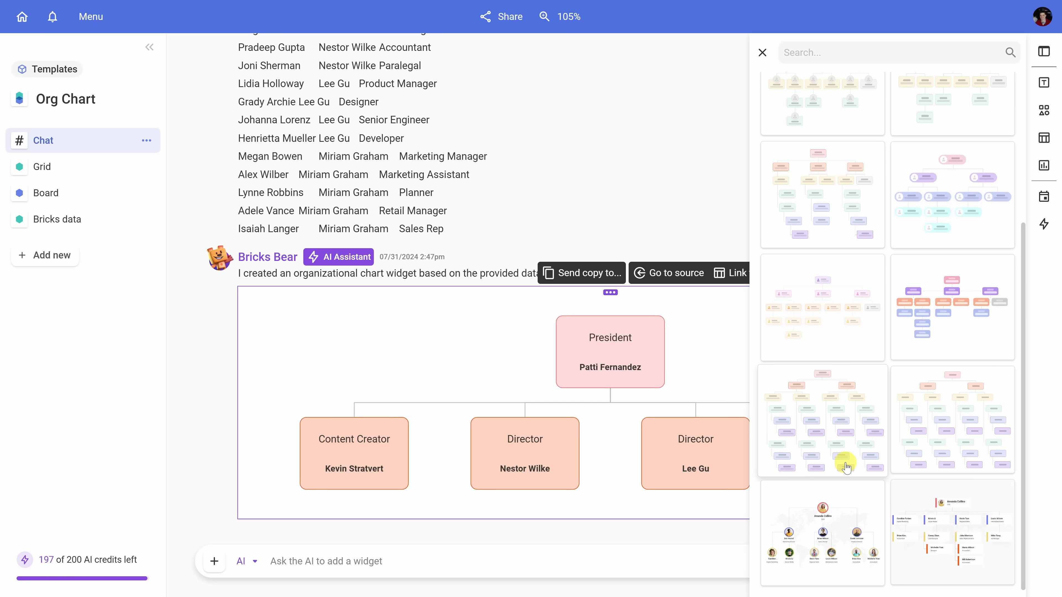
left_click(838, 525)
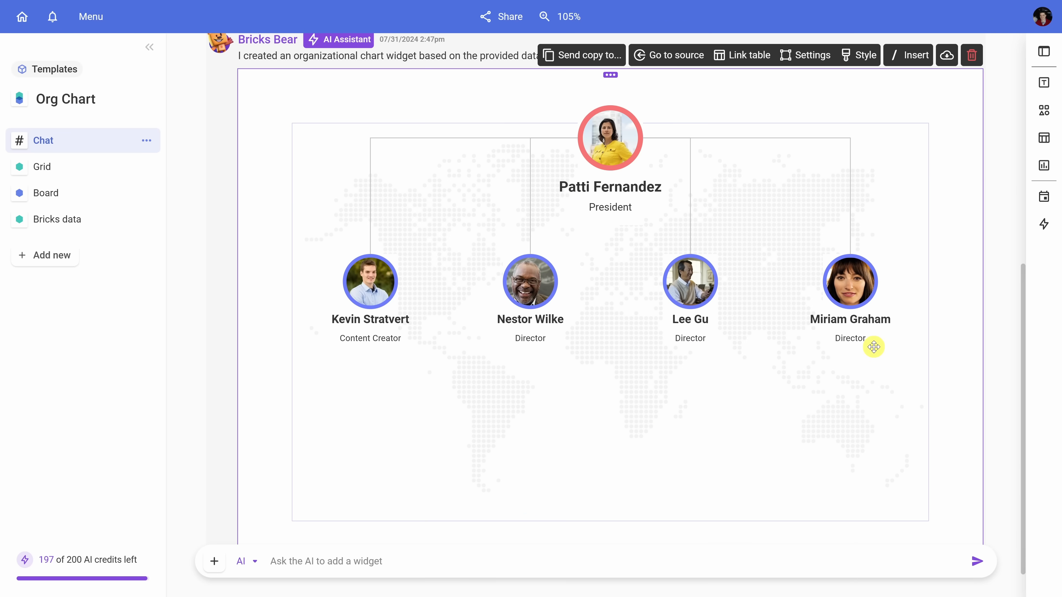
Step: Go to the org chart's source on the Board
scroll(874, 347, "up", 2)
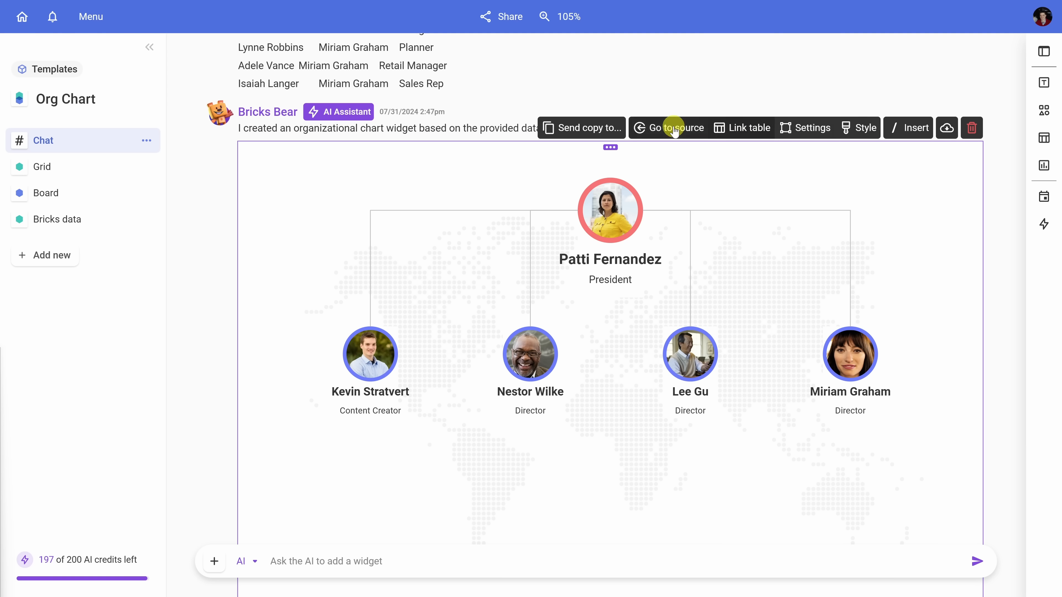
left_click(588, 134)
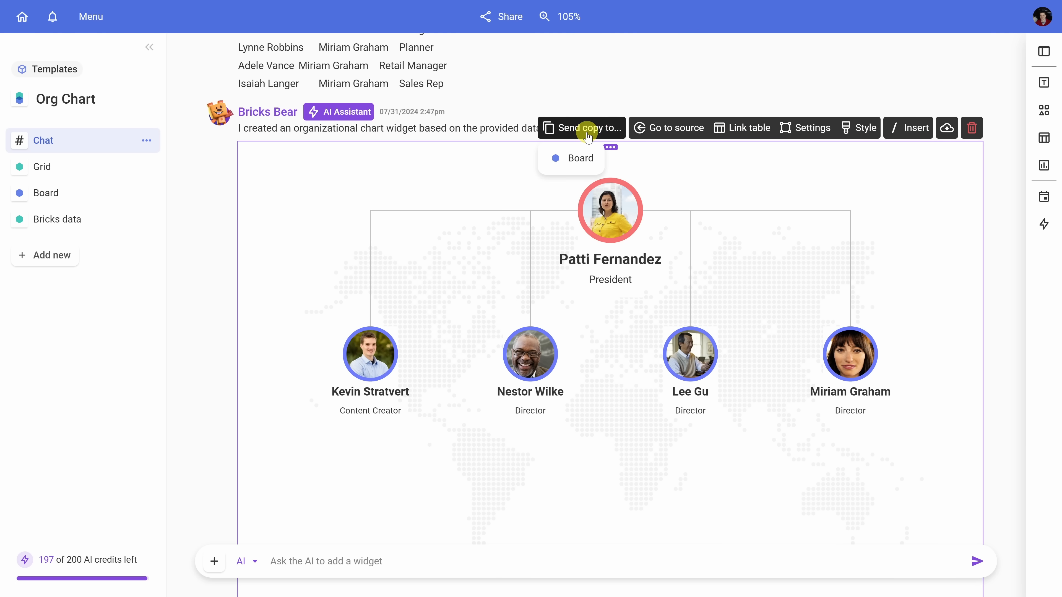
left_click(586, 161)
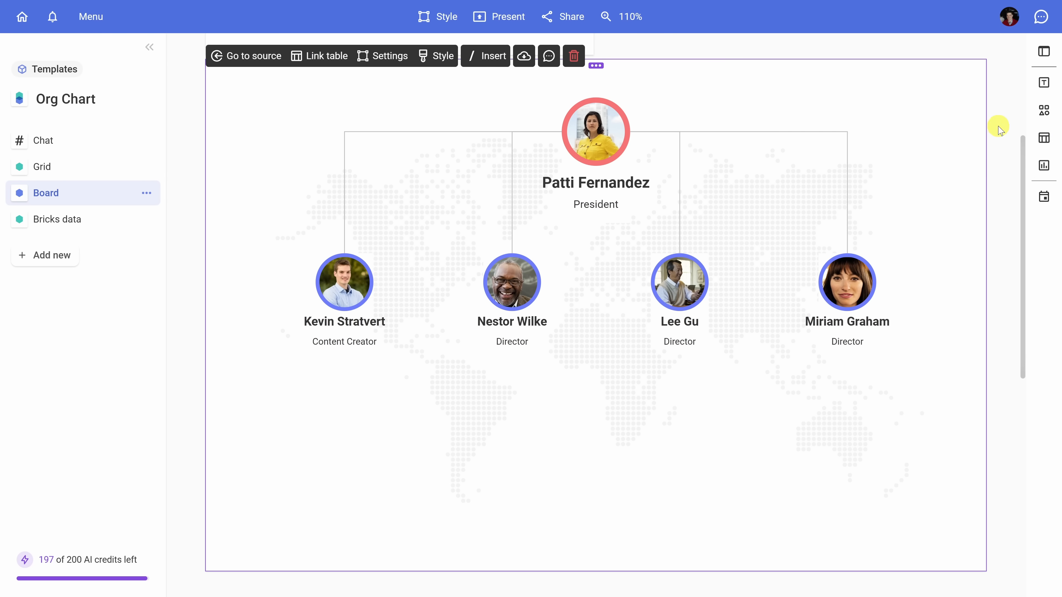
Step: Insert the blue-background title block above the org chart and remove the empty block above it
left_click(1043, 84)
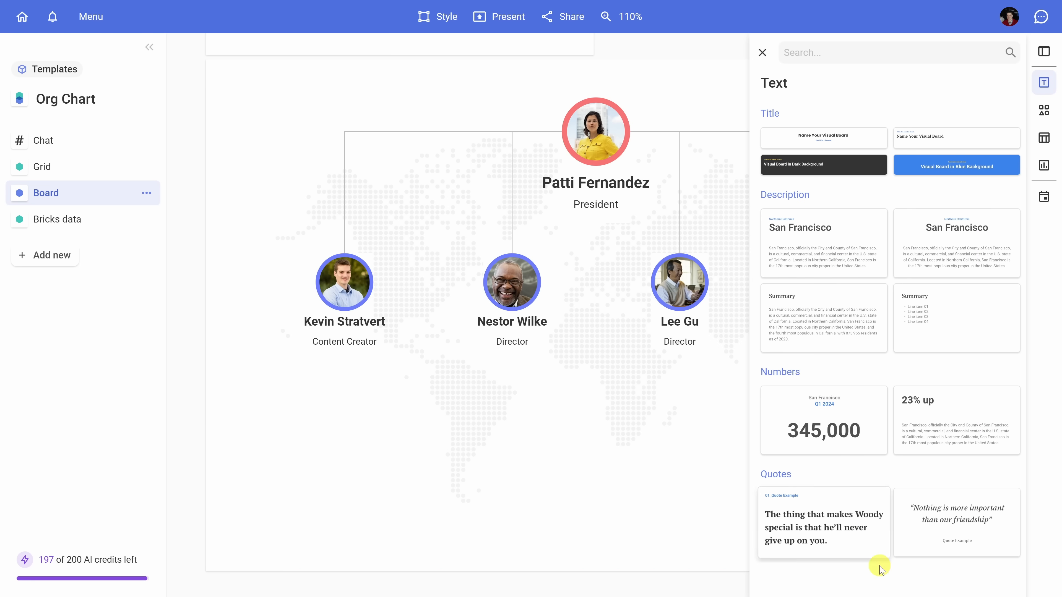
left_click(993, 170)
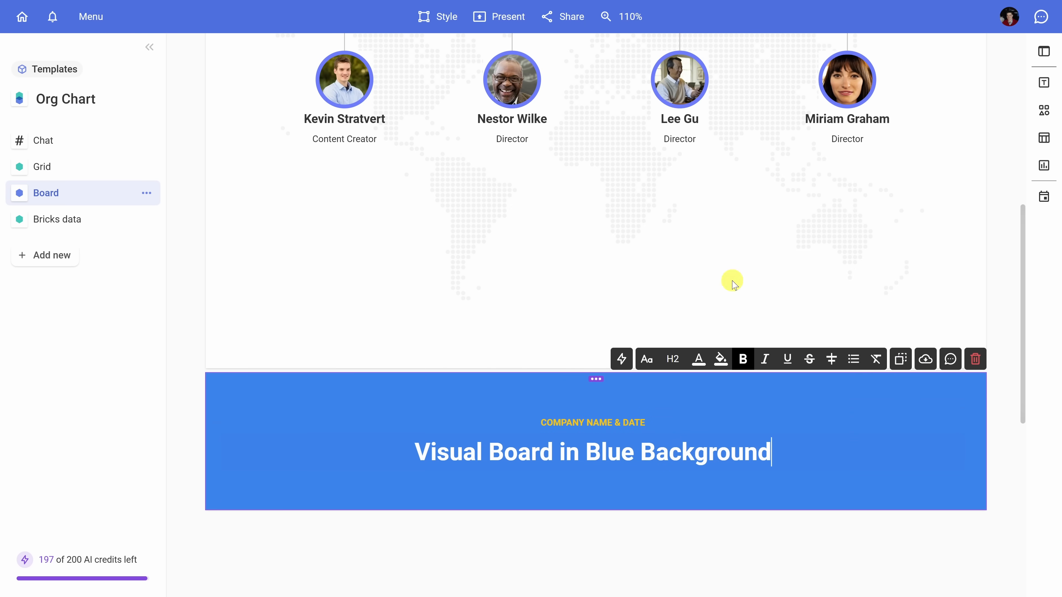
left_click_drag(598, 379, 600, 291)
scroll(749, 247, "up", 5)
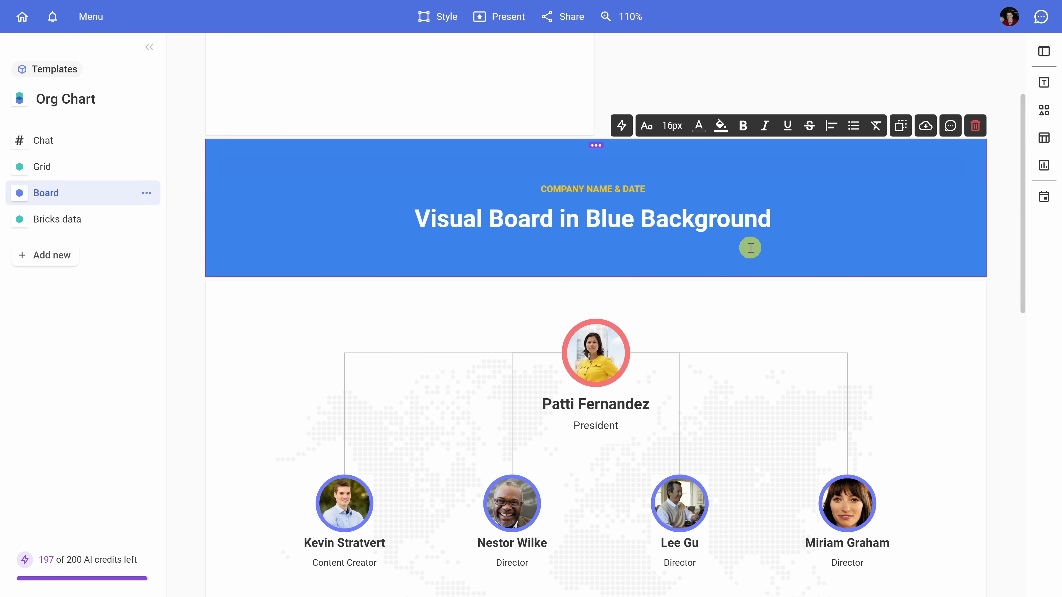
left_click(492, 115)
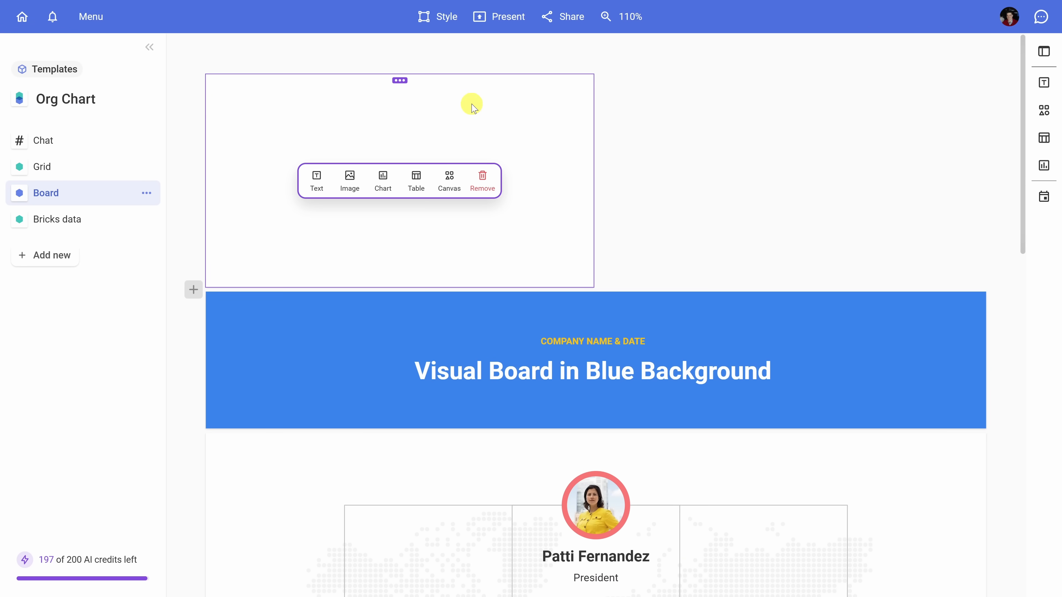
left_click(483, 180)
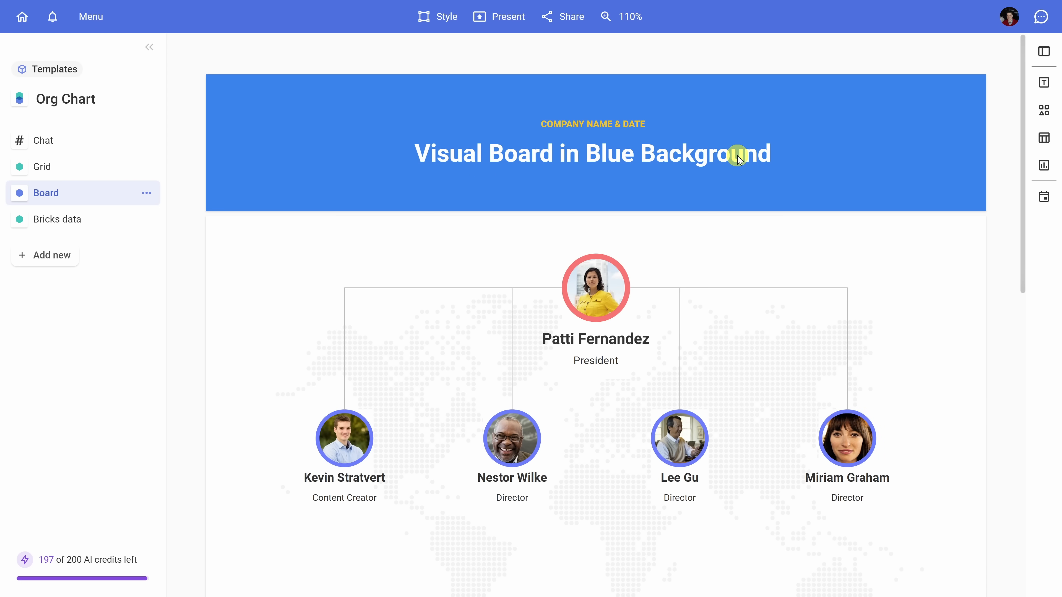
Step: Replace the title text with Kevin Cookie Company Senior Leadership Team
left_click(771, 163)
left_click_drag(771, 157, 419, 160)
type("Kevin Cookie Company Senior Leadership Team")
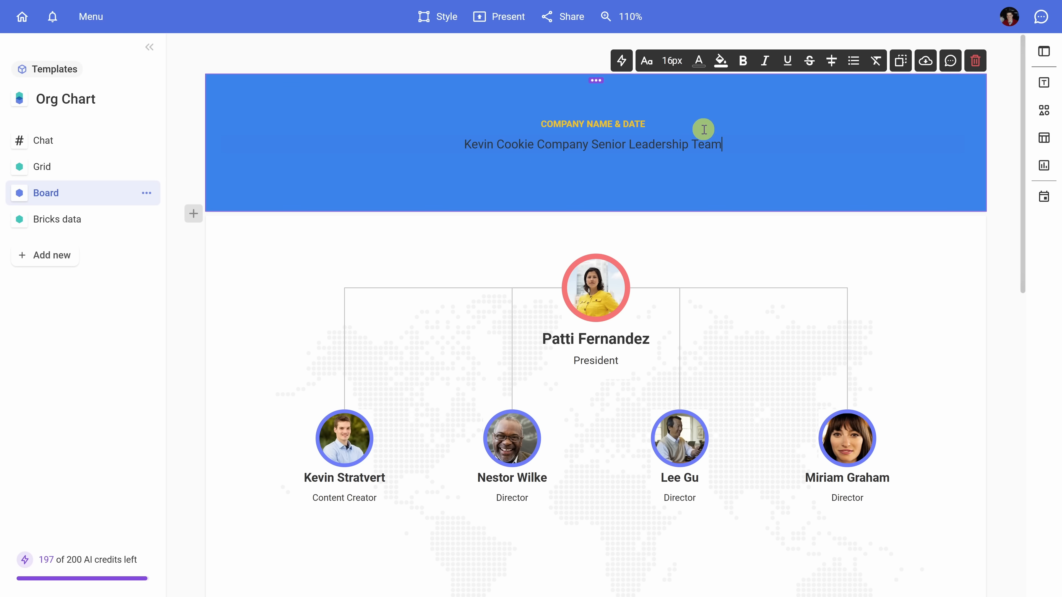
Step: Make the title text white and Heading 2 size
key("ctrl+a")
left_click(700, 61)
left_click(706, 95)
left_click(671, 61)
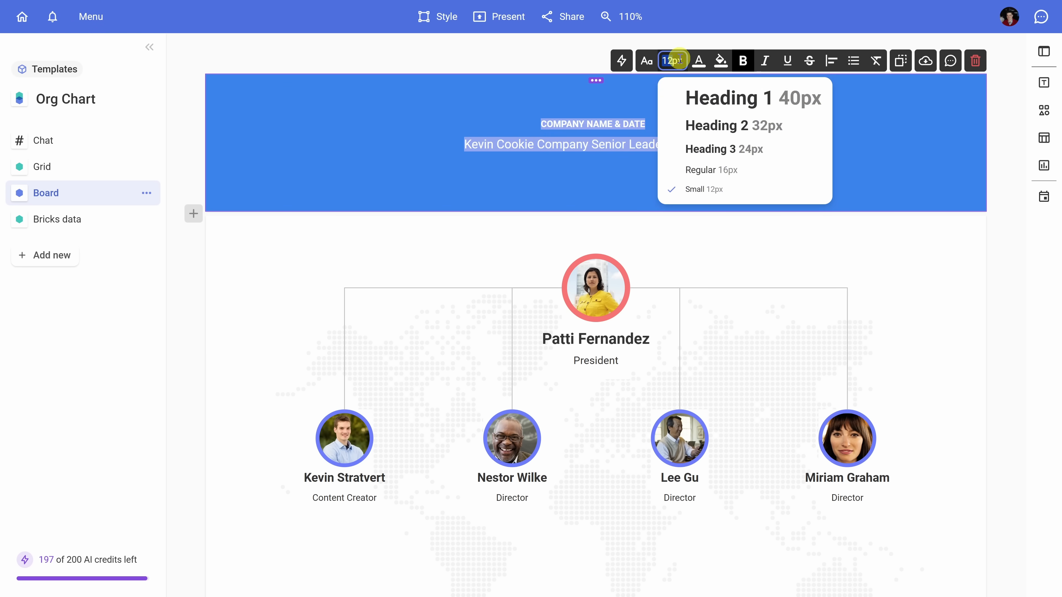
left_click(705, 126)
Step: Delete the COMPANY NAME & DATE line from the title block
left_click_drag(734, 150, 462, 148)
key("BackSpace")
key("Delete")
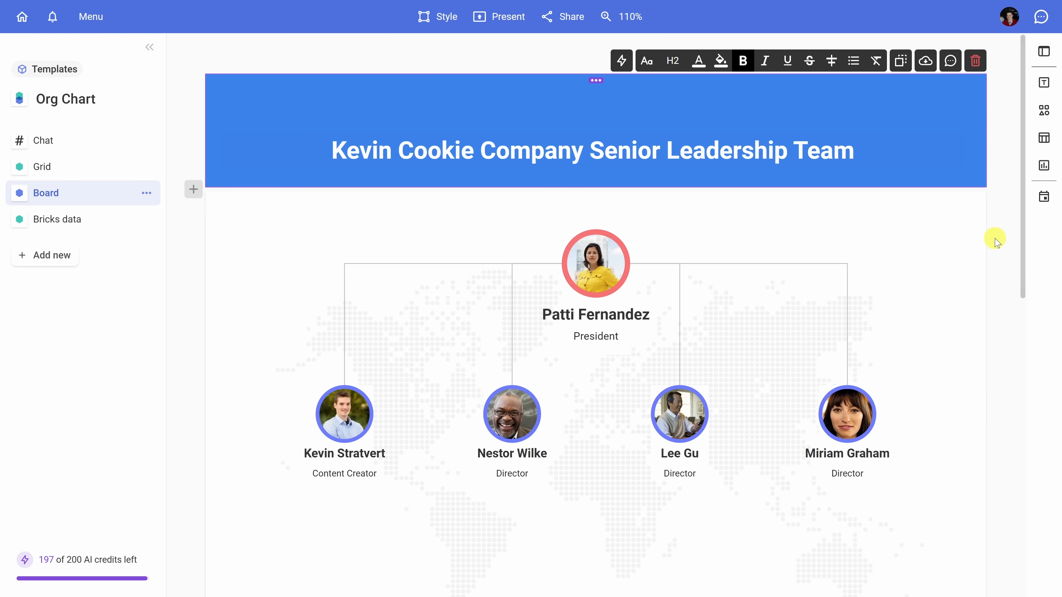
Step: Start presenting the board
scroll(886, 208, "down", 2)
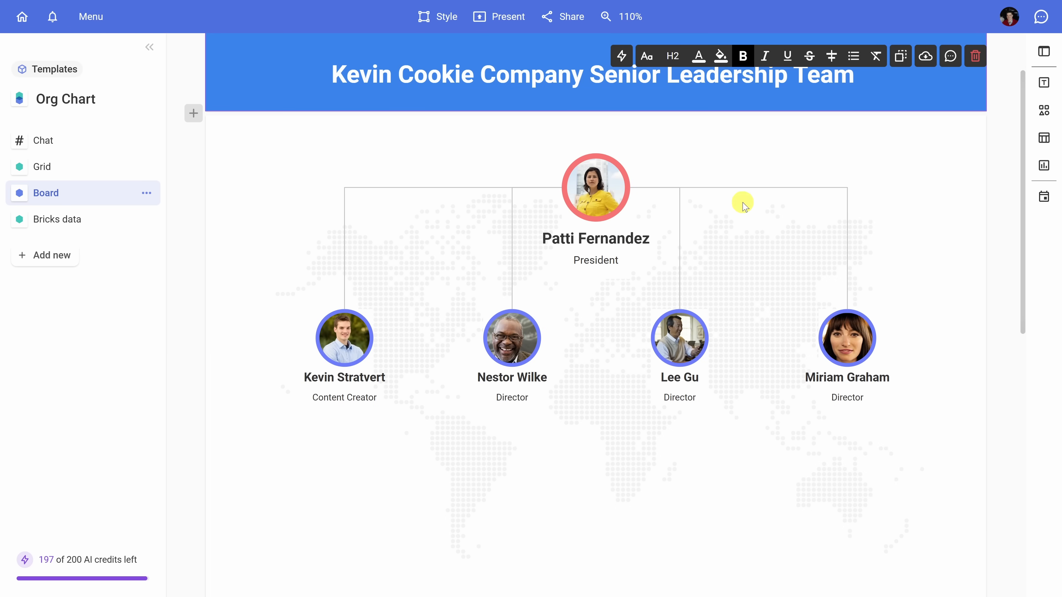
scroll(713, 208, "up", 2)
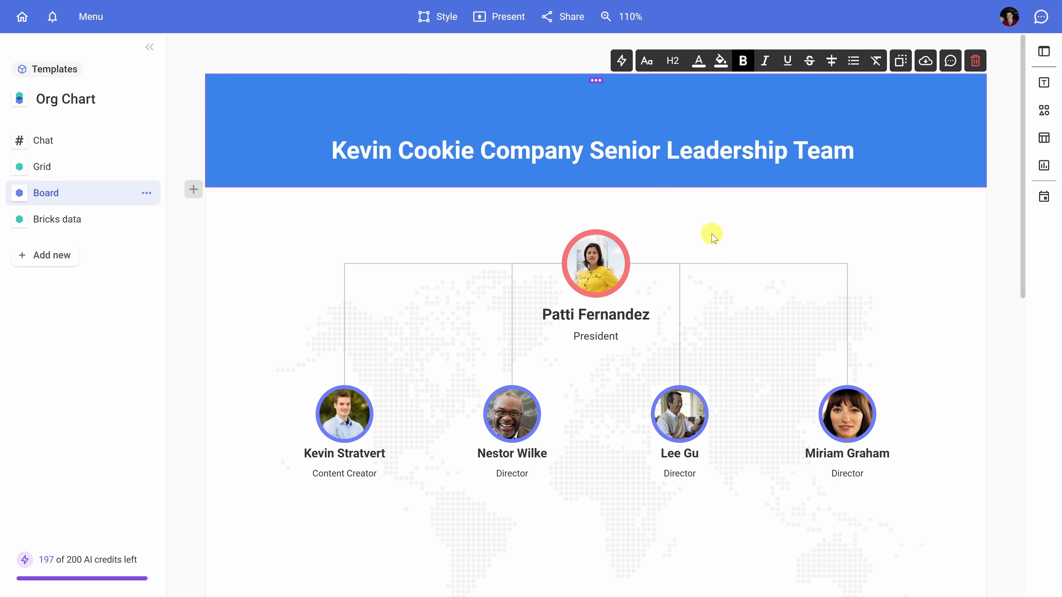
left_click(679, 267)
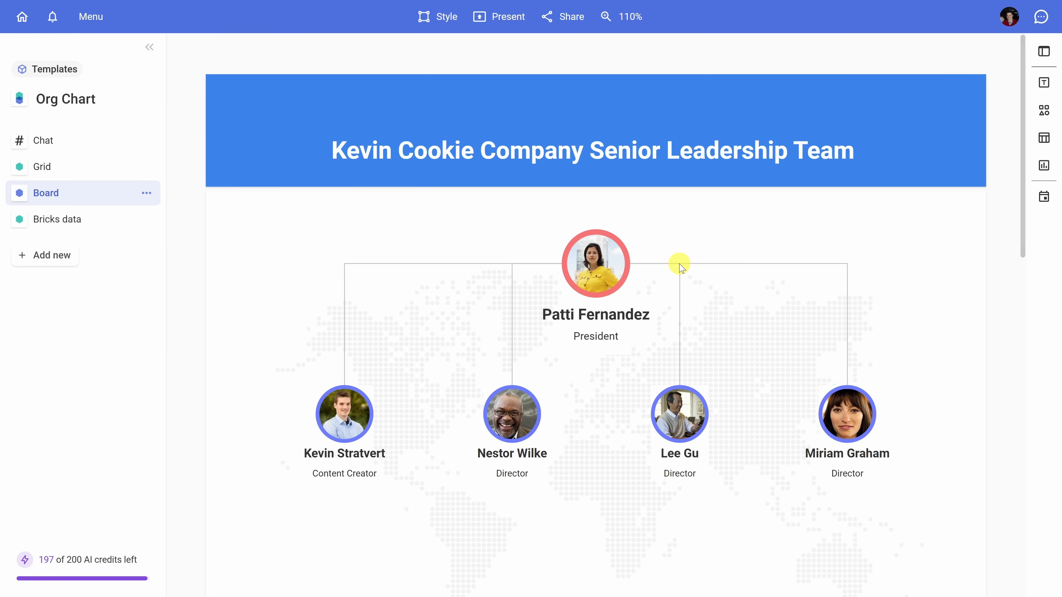
left_click(500, 23)
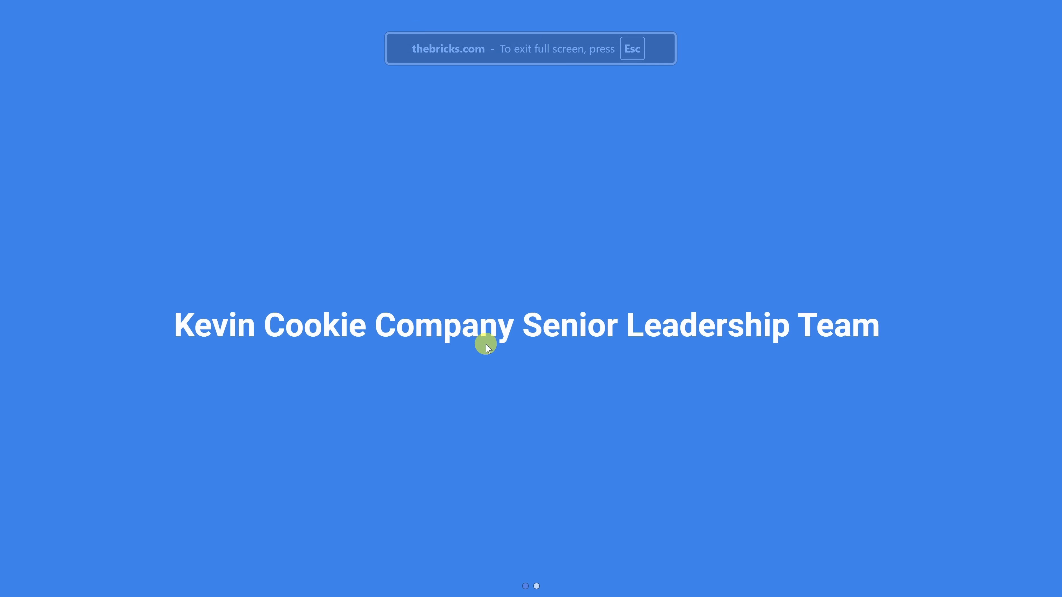
Step: Advance to the org chart slide and exit the presentation
left_click(908, 340)
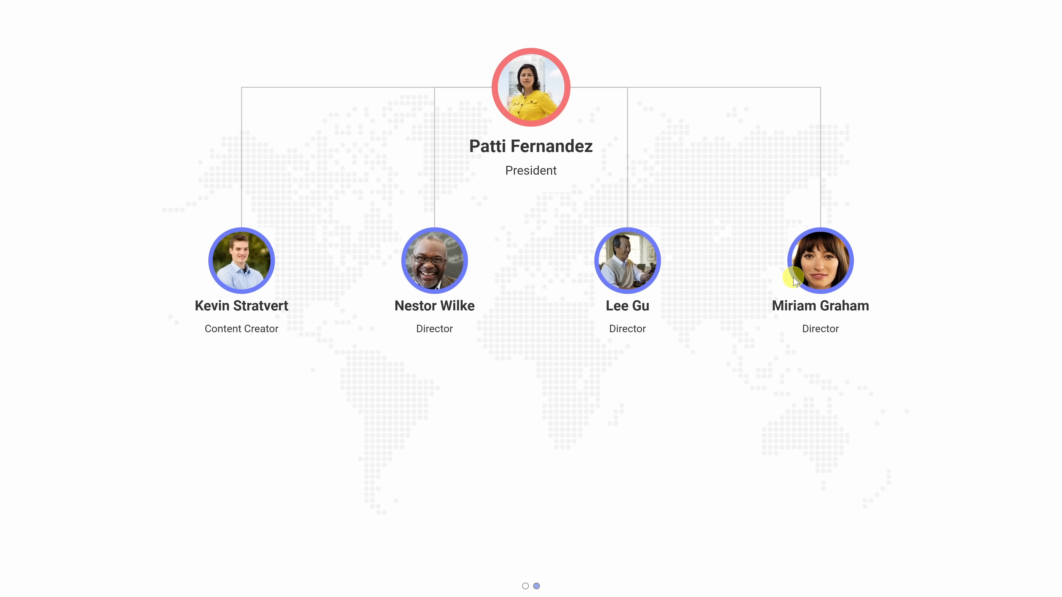
key("Escape")
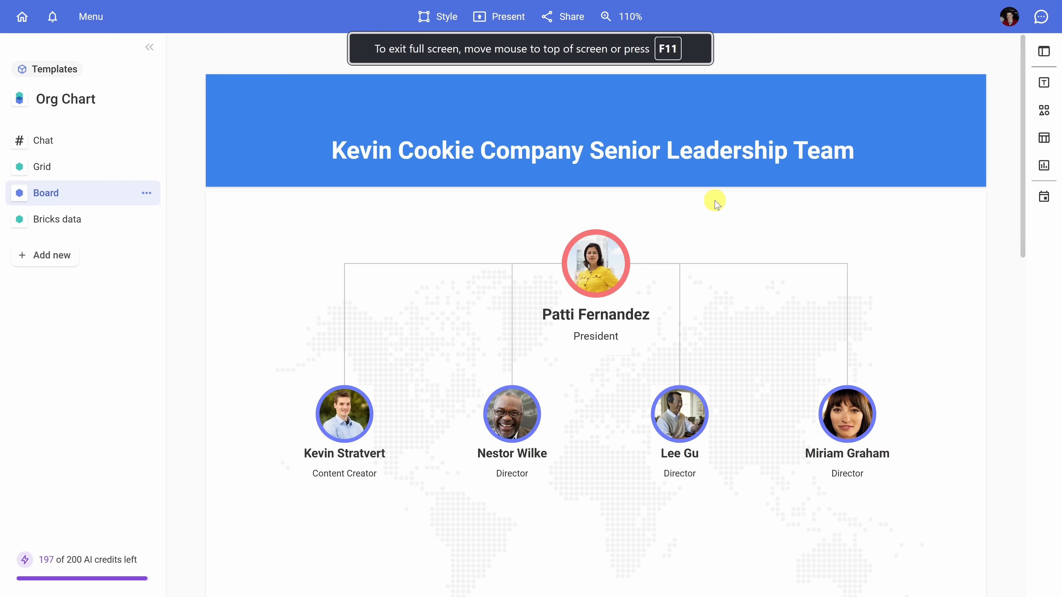
Step: Open the board's sharing options and close them again
left_click(563, 19)
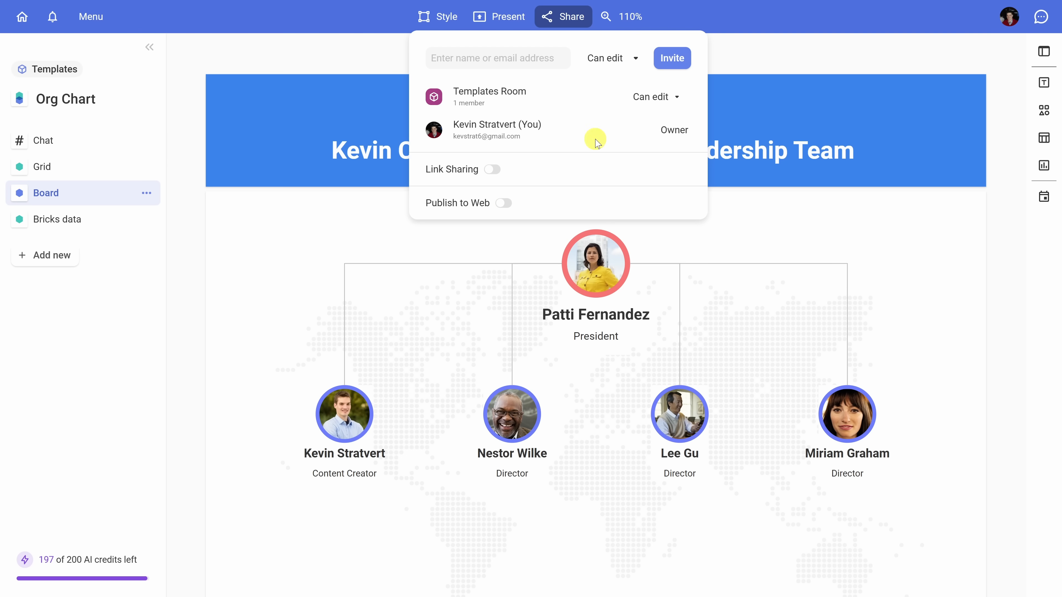
left_click(726, 44)
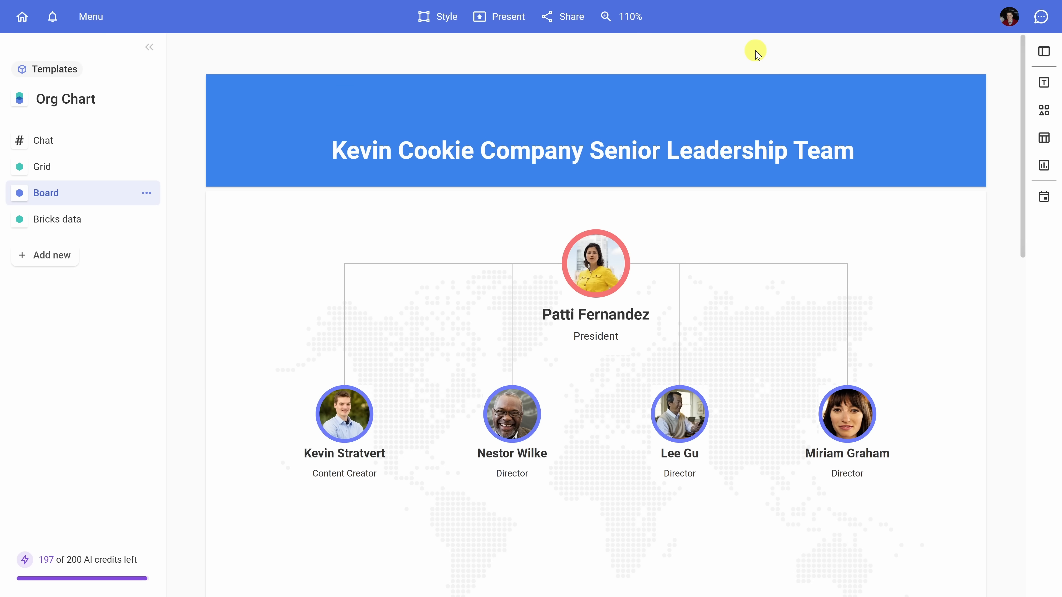
scroll(755, 53, "down", 2)
scroll(760, 60, "up", 1)
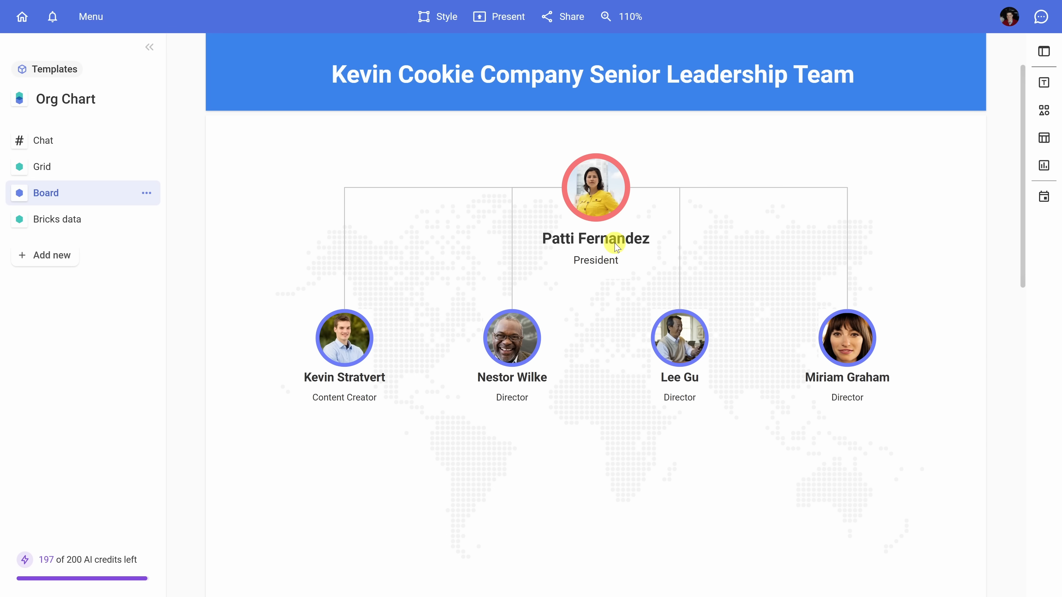
Step: Open the Dynamic Canvas element library and browse its timeline, org chart, infographic and team member templates
left_click(1044, 110)
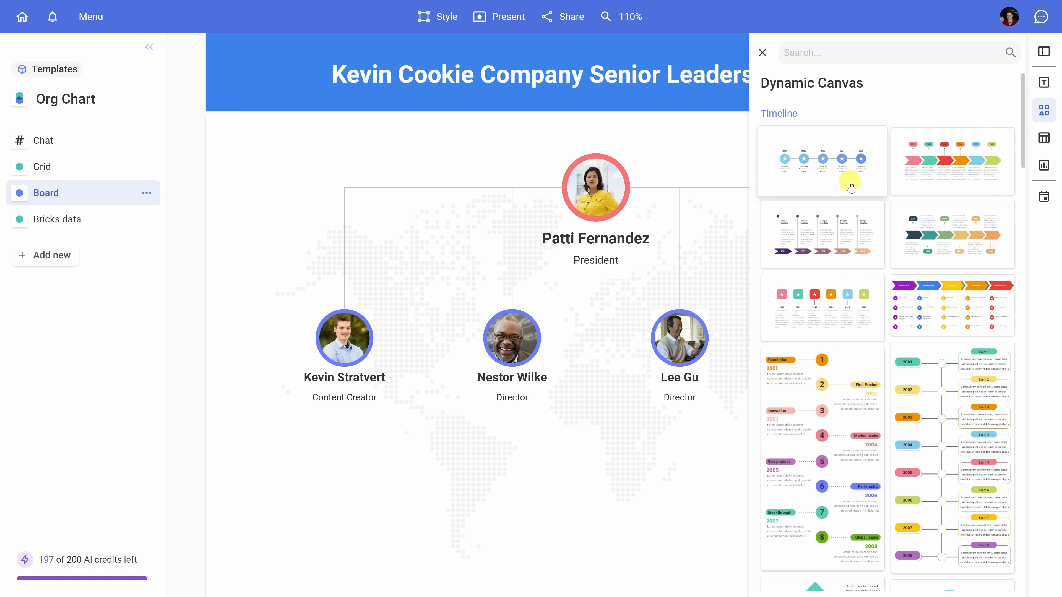
scroll(958, 189, "down", 15)
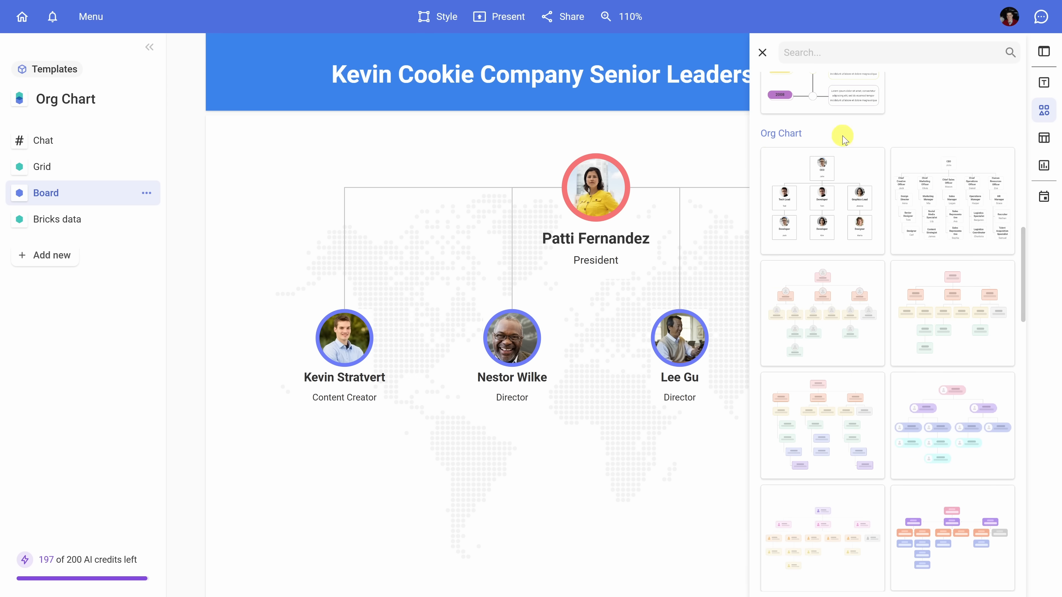
scroll(865, 206, "down", 5)
scroll(867, 211, "down", 3)
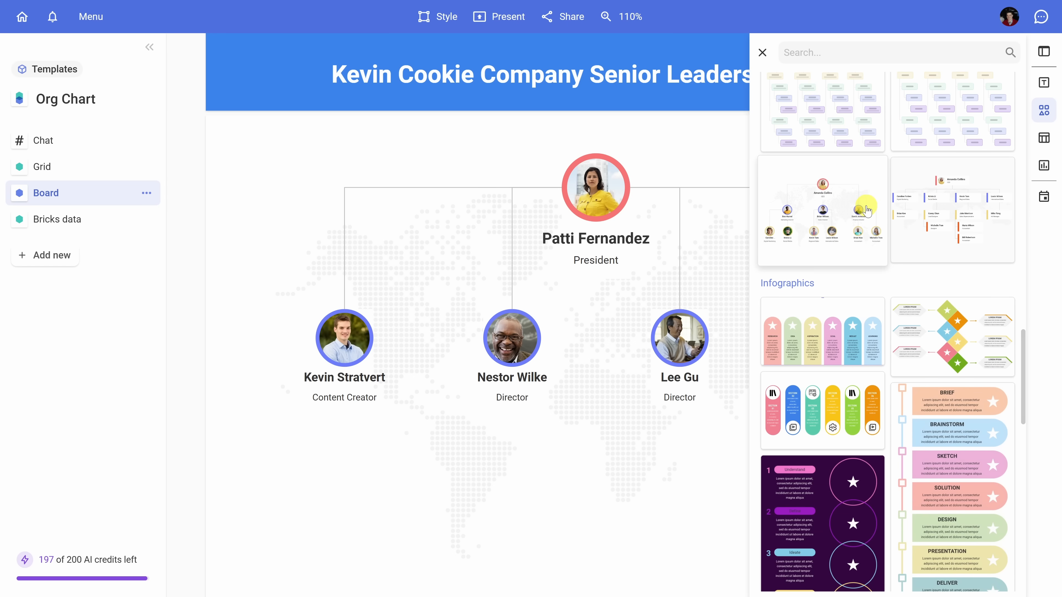
scroll(810, 256, "down", 5)
scroll(810, 256, "down", 5)
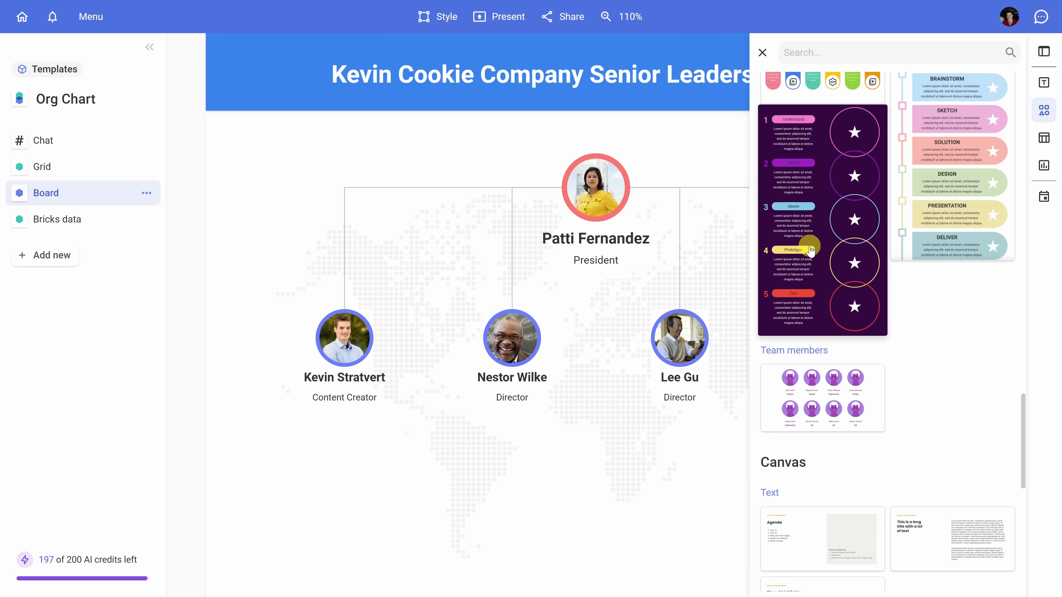